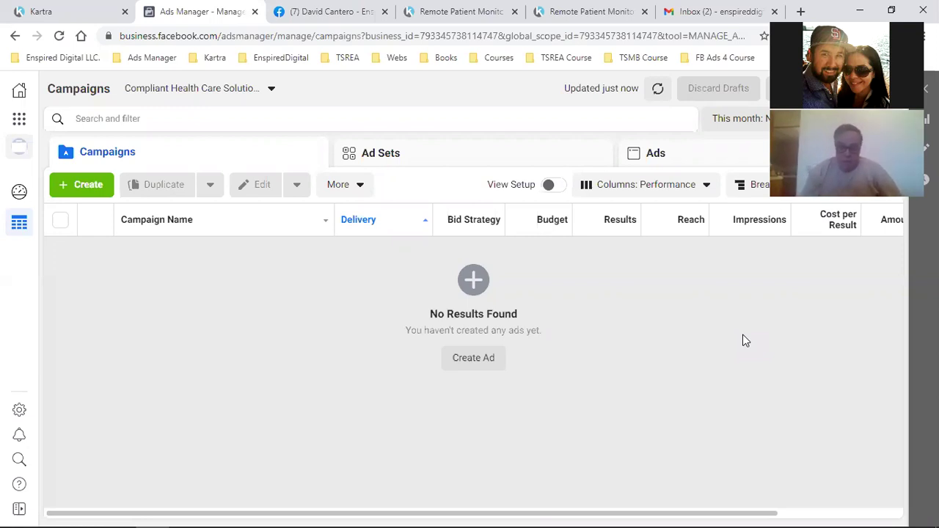
pyautogui.click(19, 119)
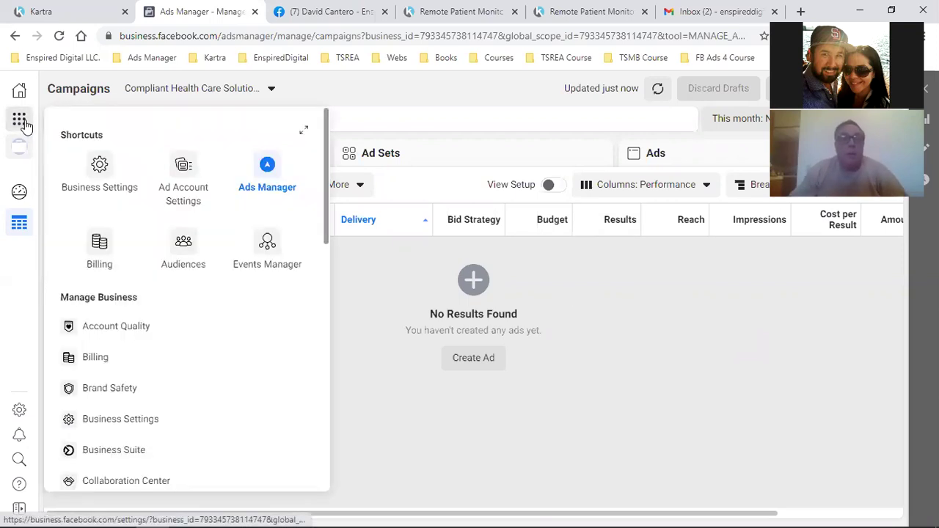
pyautogui.click(268, 168)
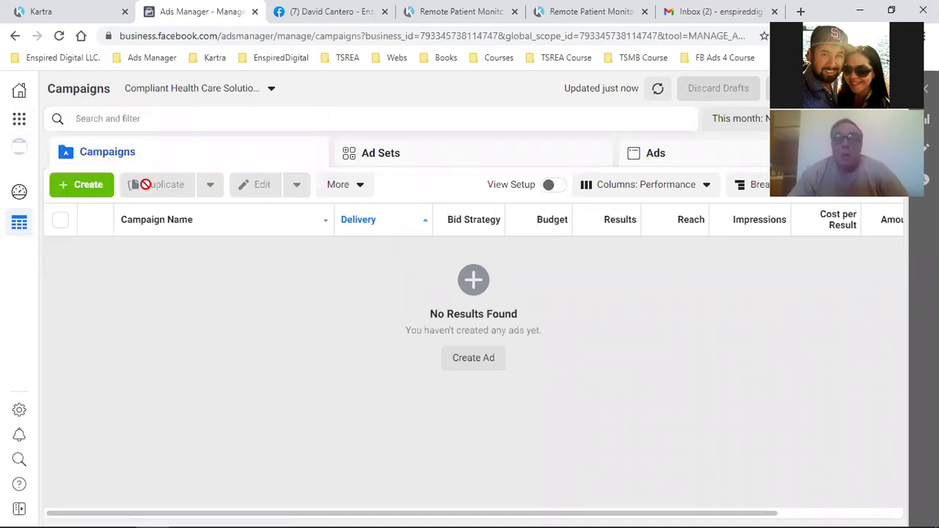
pyautogui.click(75, 192)
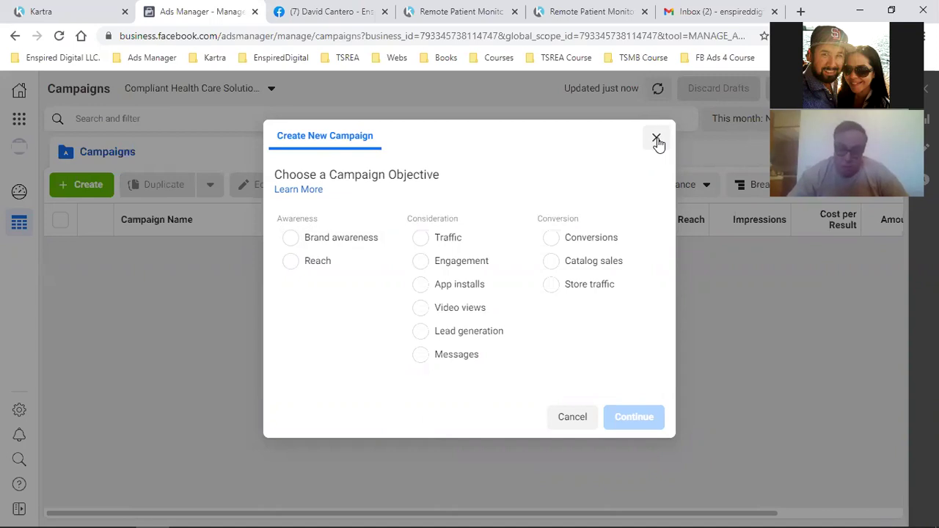
pyautogui.click(657, 140)
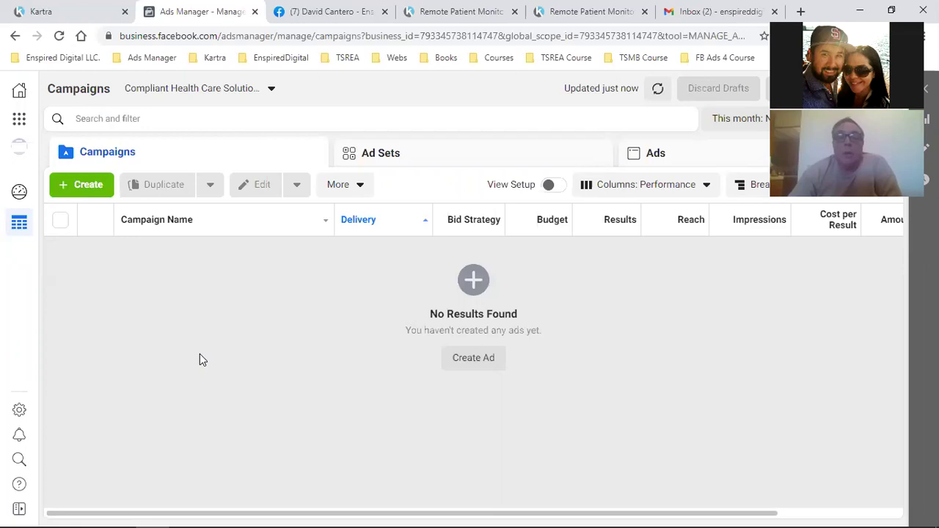
# Check the Remote Patient Monitoring landing page for pixels with Facebook Pixel Helper.
pyautogui.click(463, 11)
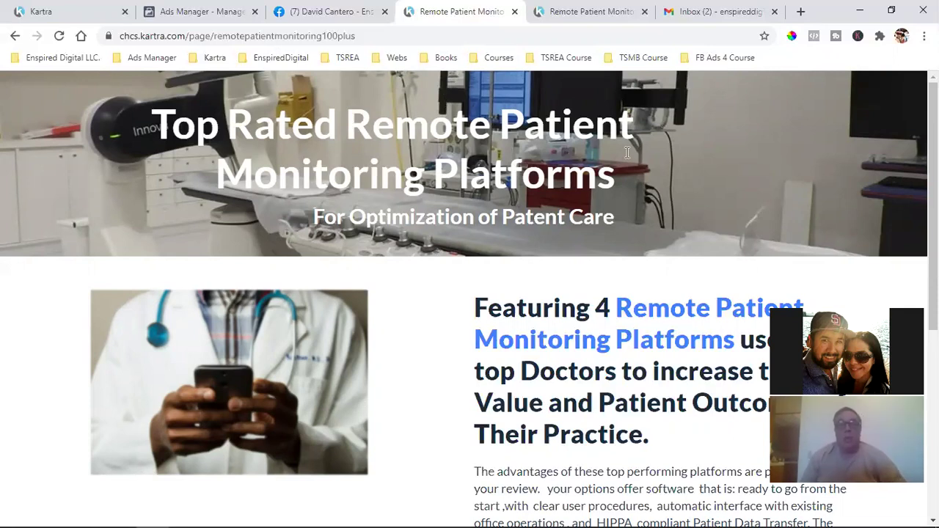
pyautogui.click(814, 36)
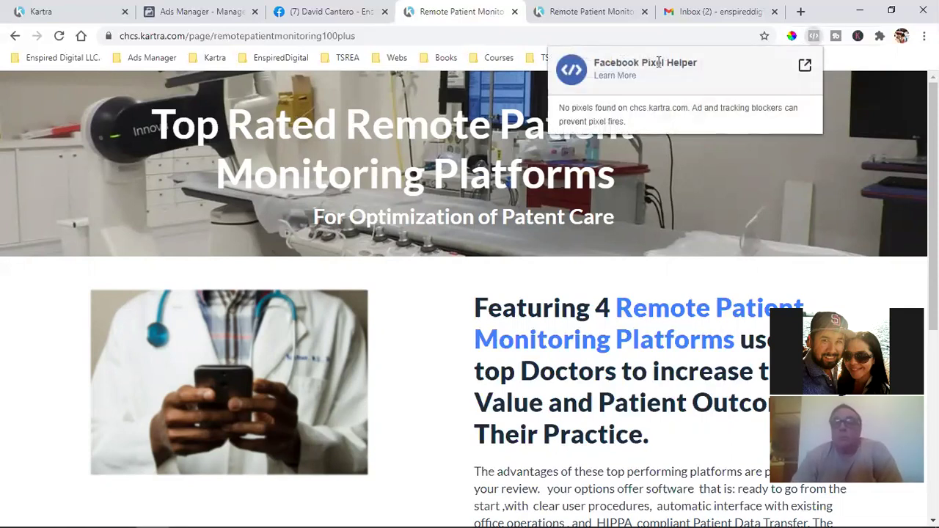
# Search Google for "facebook pixel helper" in a new browser tab and open the extension's Chrome Web Store page.
pyautogui.click(802, 12)
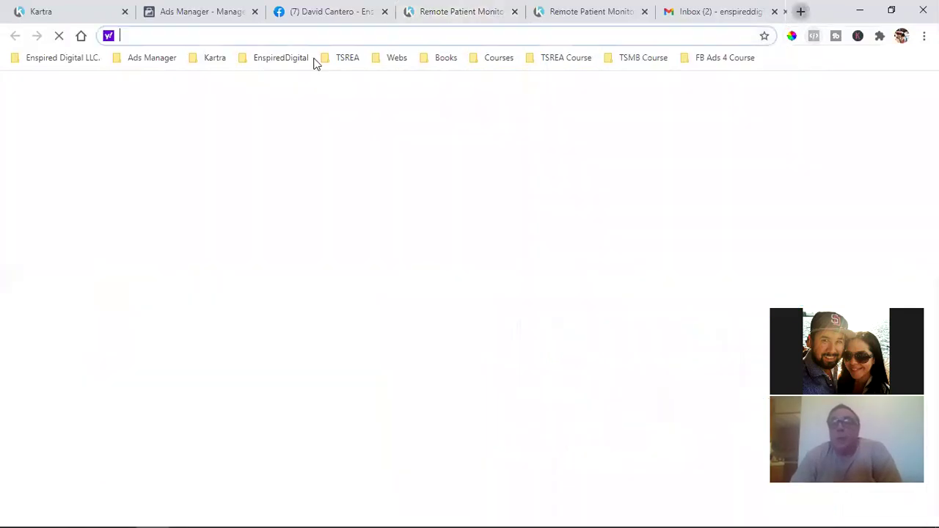
pyautogui.click(81, 36)
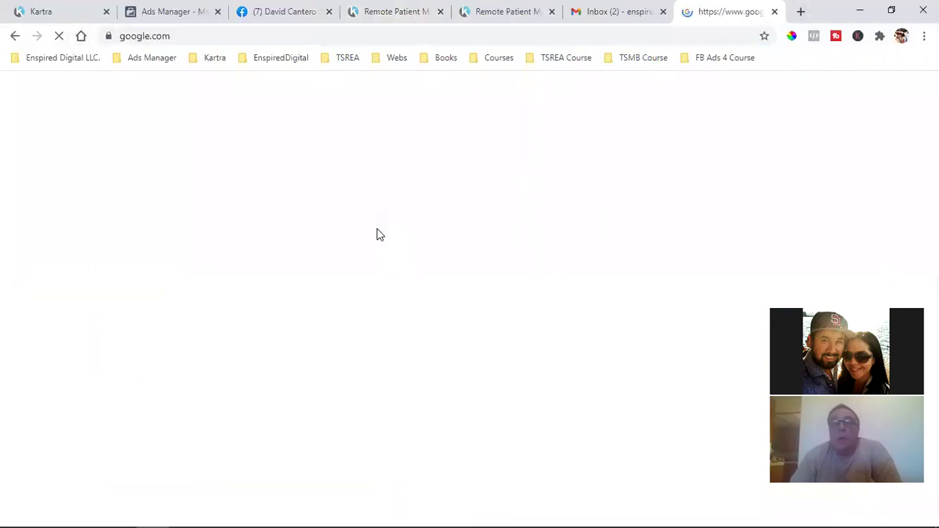
pyautogui.write('Fac')
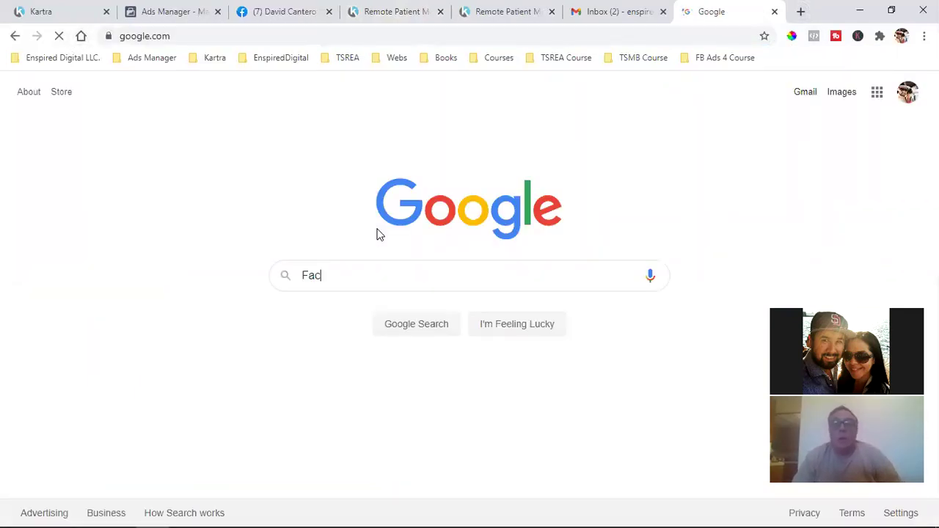
pyautogui.write('book')
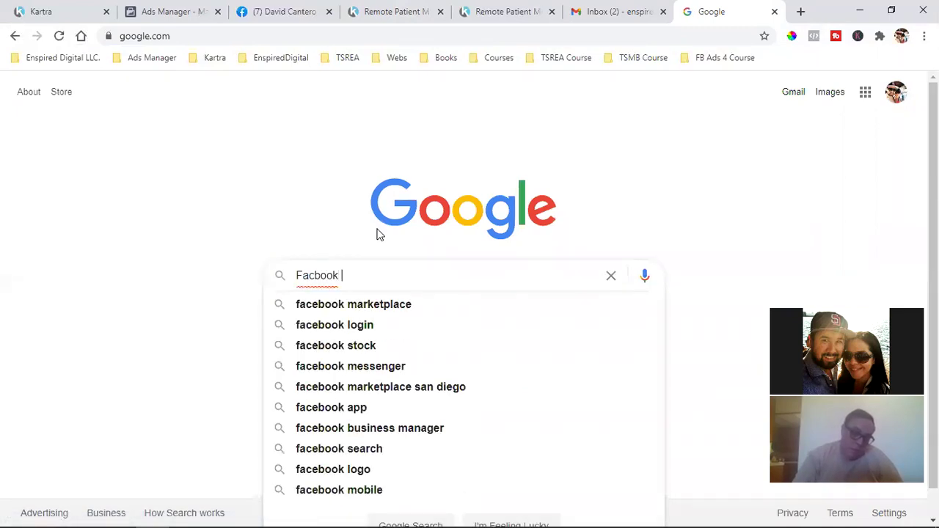
pyautogui.write(' pix')
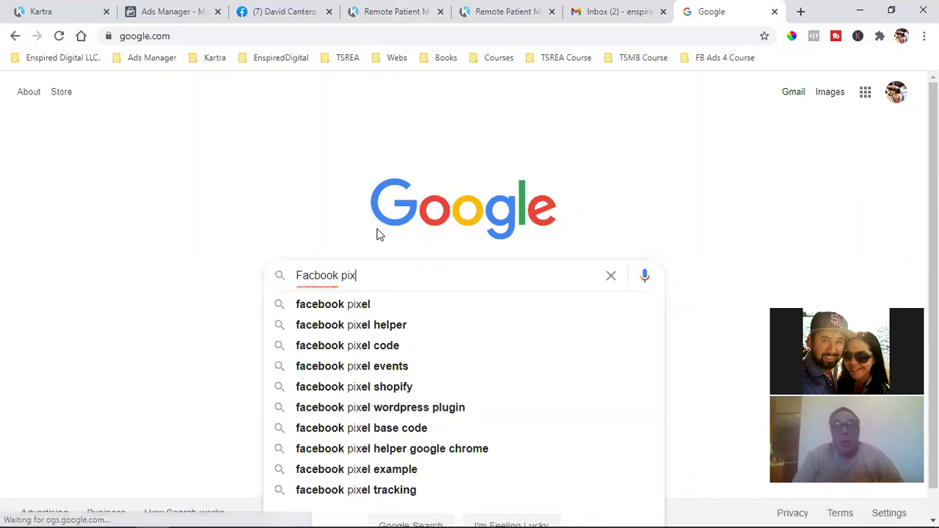
pyautogui.click(362, 325)
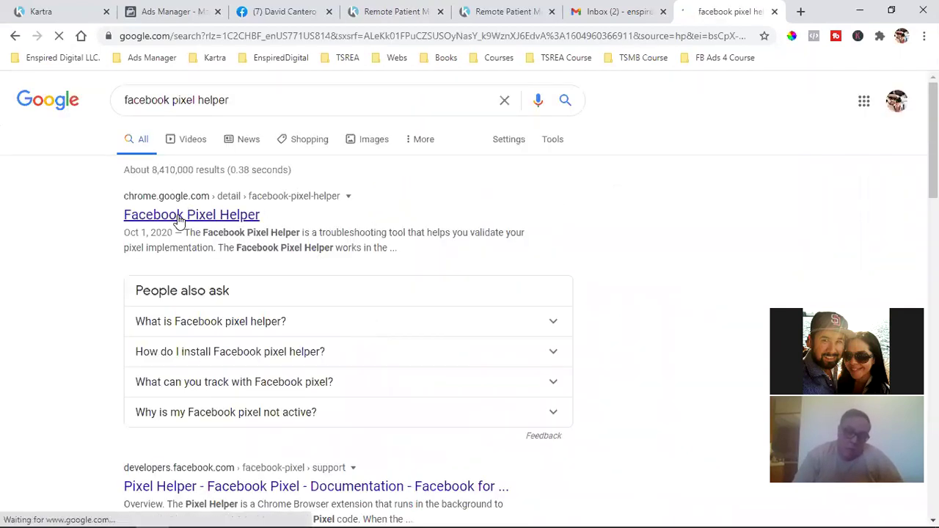
pyautogui.click(162, 215)
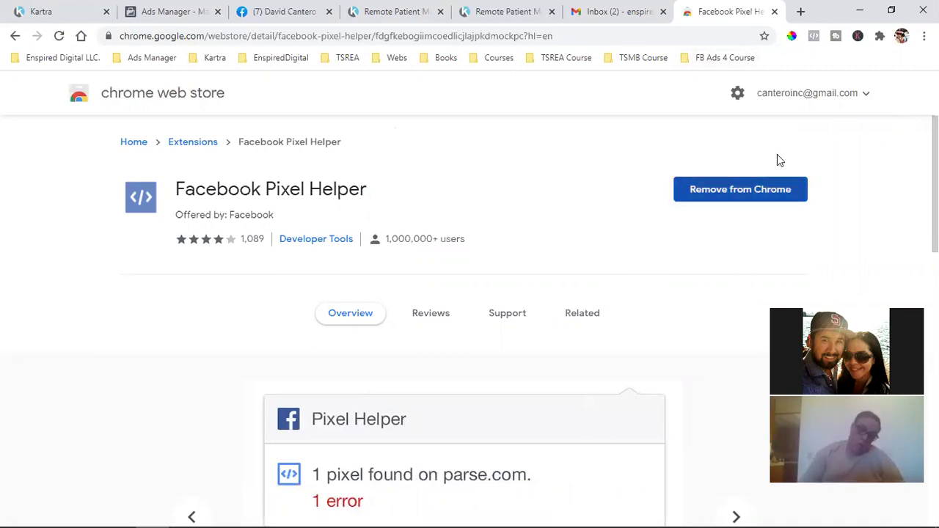
# Check the Chrome Web Store page for pixels with the Facebook Pixel Helper extension.
pyautogui.click(813, 36)
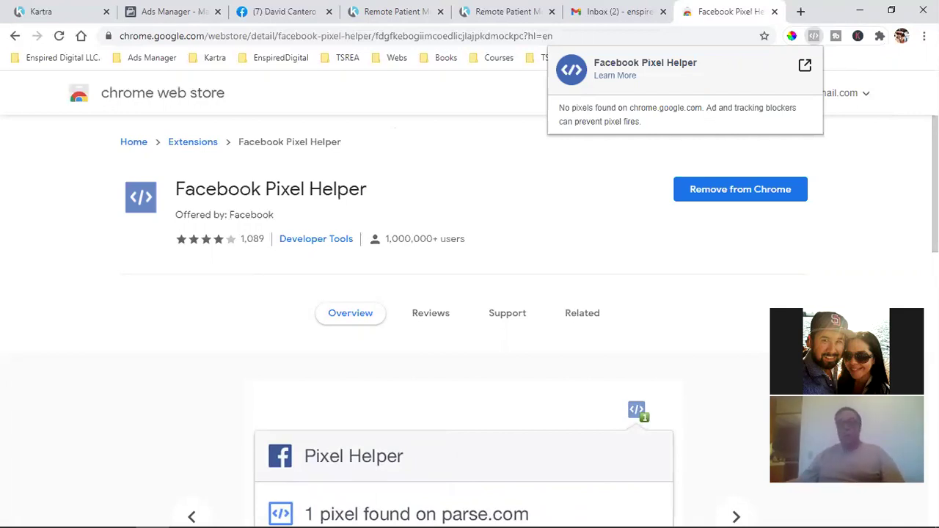
pyautogui.click(813, 41)
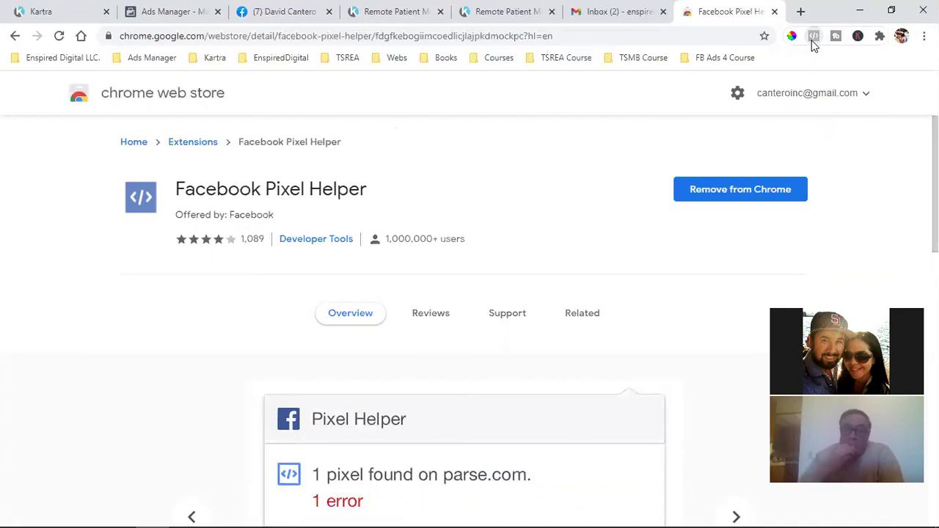
pyautogui.click(813, 42)
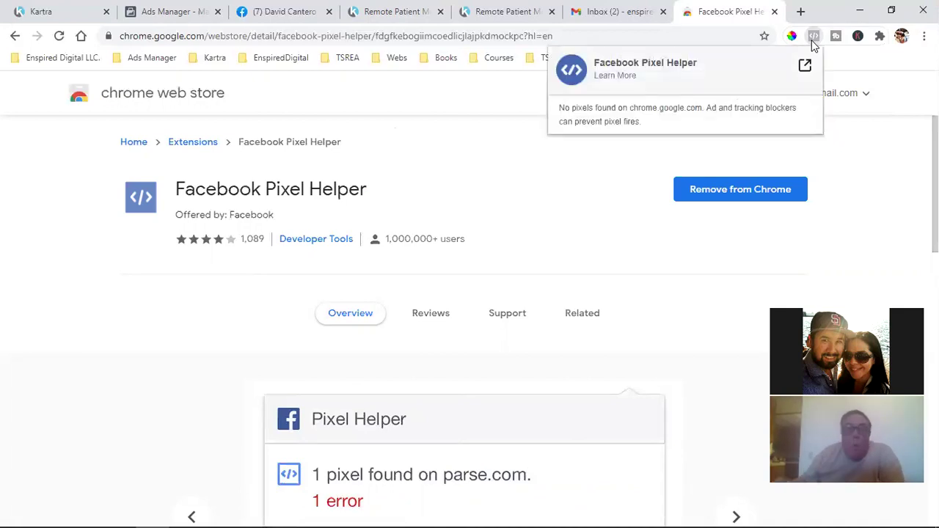
# Recheck the remotepatientmonitoring100plus landing page with Facebook Pixel Helper, looking at its entry among the Kartra pages in between.
pyautogui.click(398, 11)
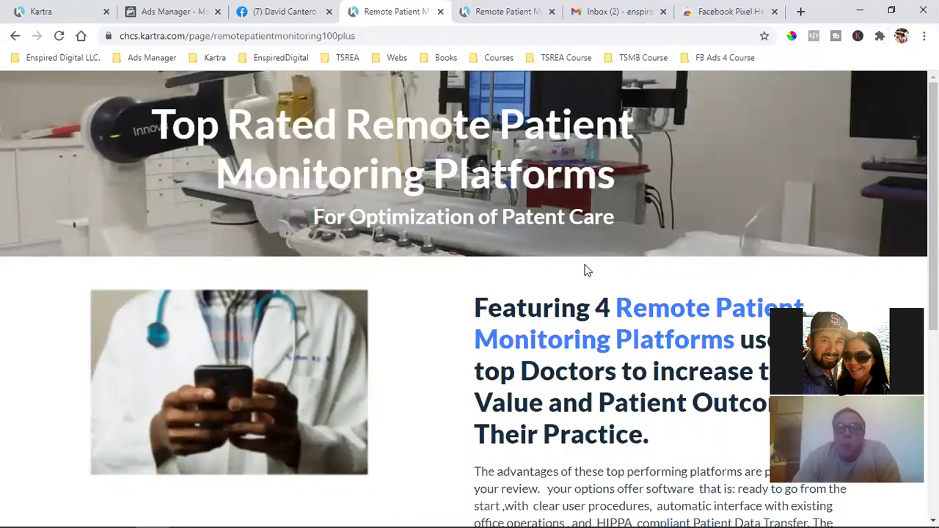
pyautogui.click(814, 37)
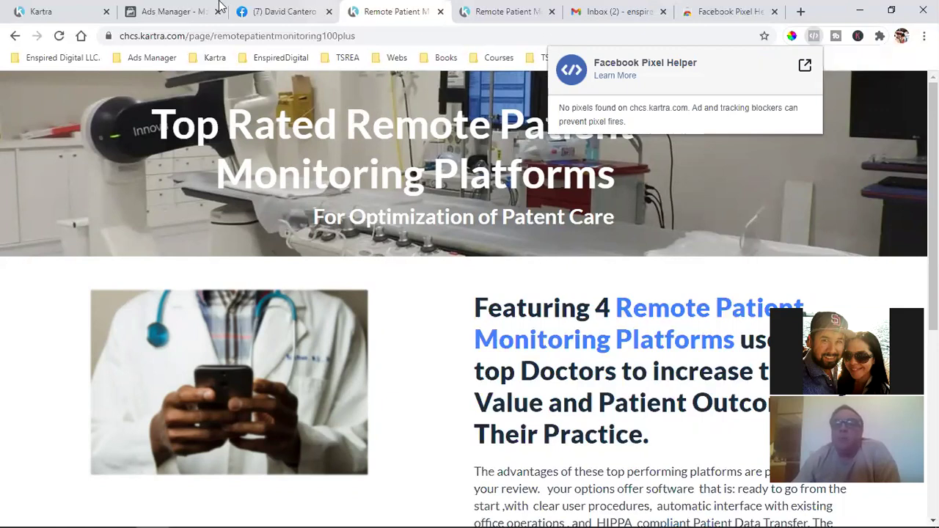
pyautogui.click(101, 10)
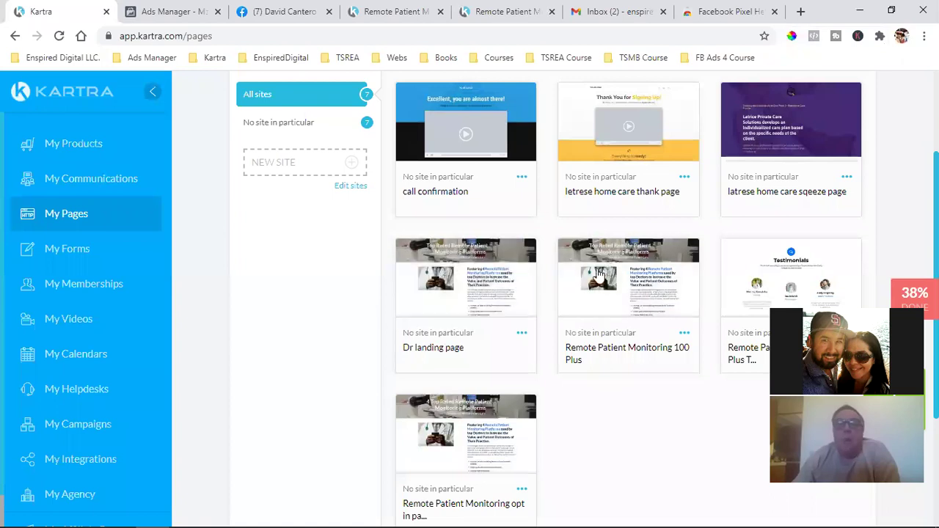
pyautogui.click(565, 304)
pyautogui.click(389, 11)
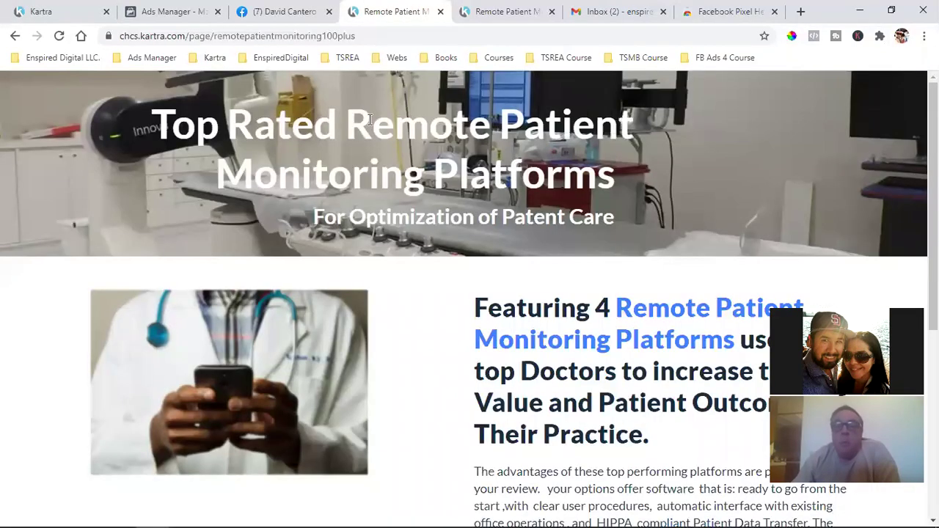
pyautogui.click(815, 36)
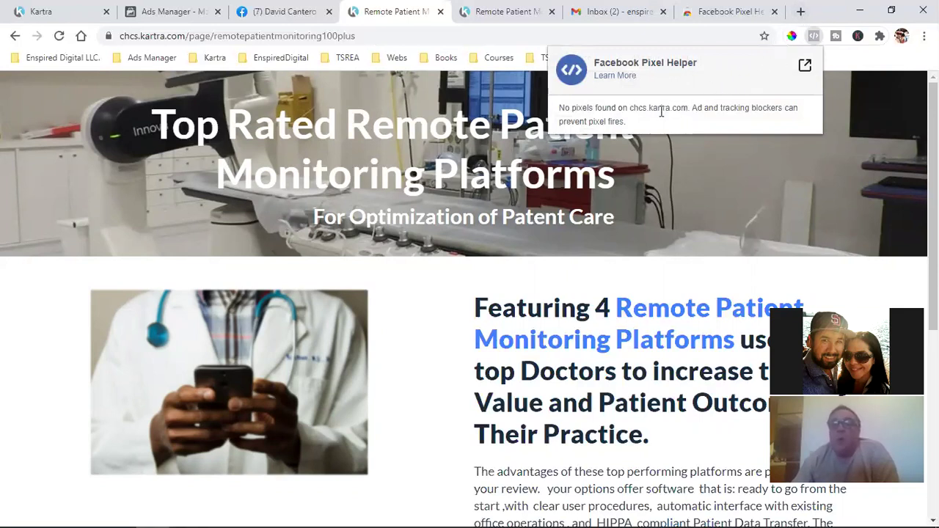
# Open fbads4beginners.com in a new browser tab and inspect its pixels with Facebook Pixel Helper.
pyautogui.click(802, 10)
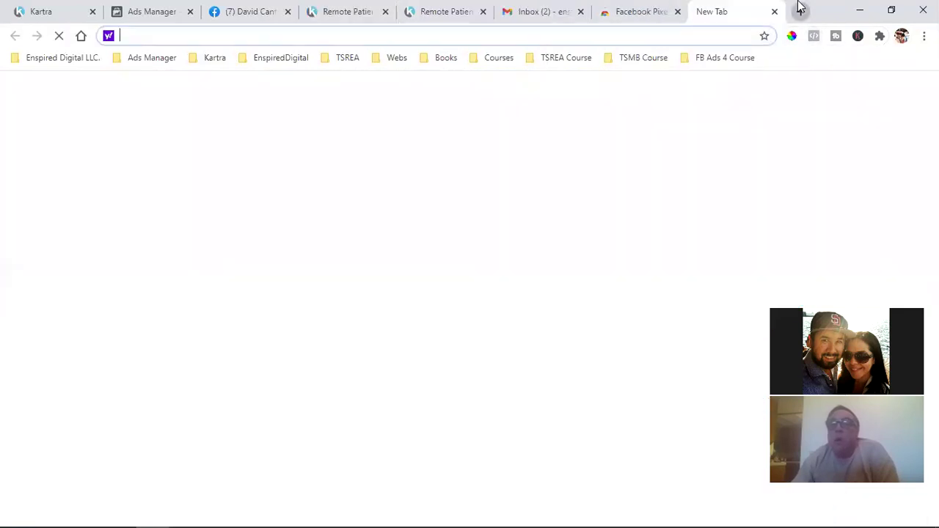
pyautogui.write('fb')
pyautogui.press('Return')
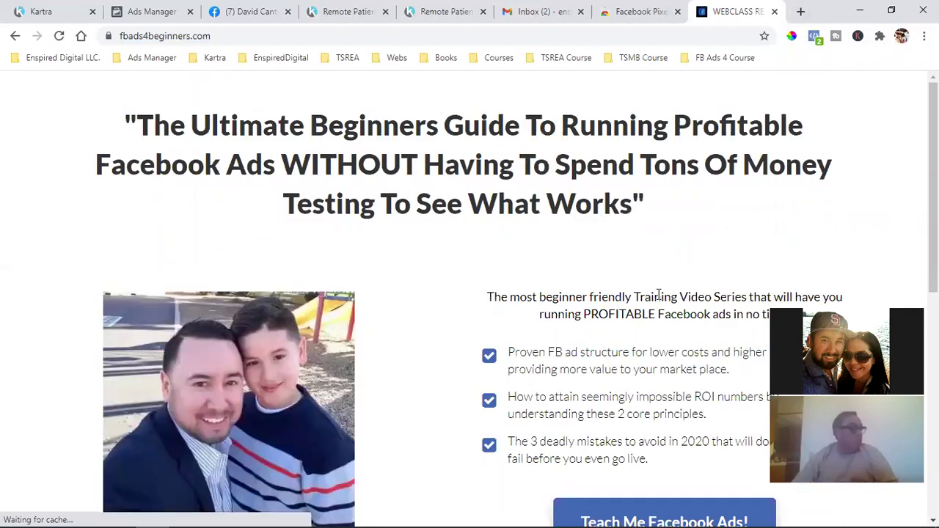
pyautogui.click(808, 42)
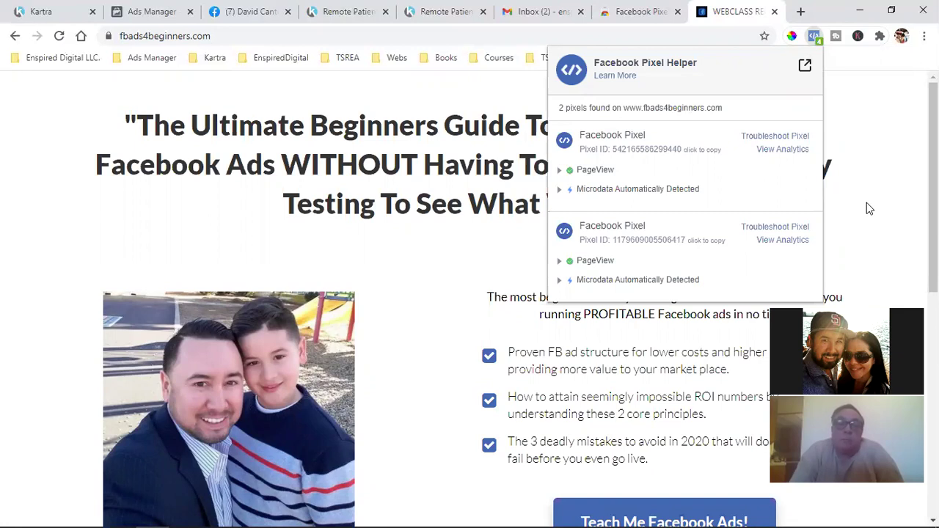
# Look through the landing page and the testimonials thank-you page, and check the thank-you page with Facebook Pixel Helper.
pyautogui.click(314, 6)
pyautogui.scroll(-1, 402, 293)
pyautogui.scroll(-4, 401, 293)
pyautogui.scroll(4, 400, 220)
pyautogui.click(433, 9)
pyautogui.scroll(-5, 513, 342)
pyautogui.scroll(5, 514, 338)
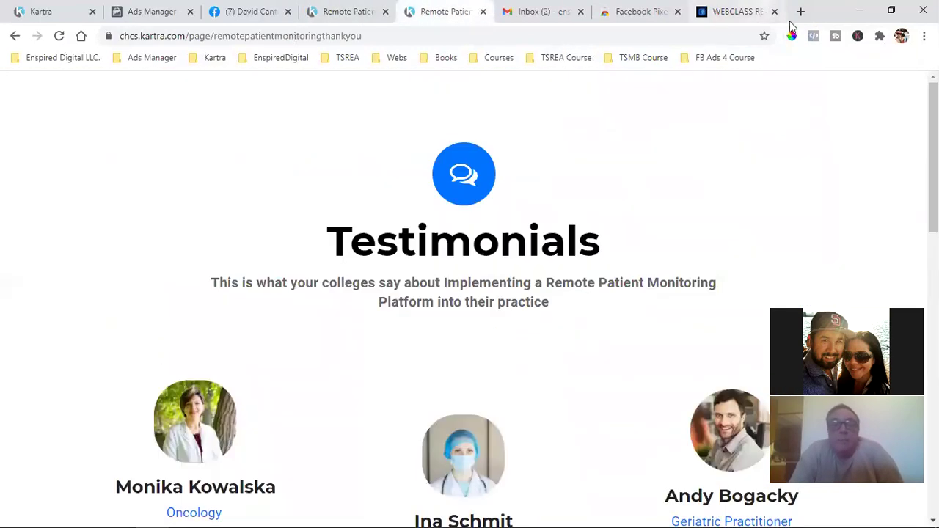
pyautogui.click(815, 35)
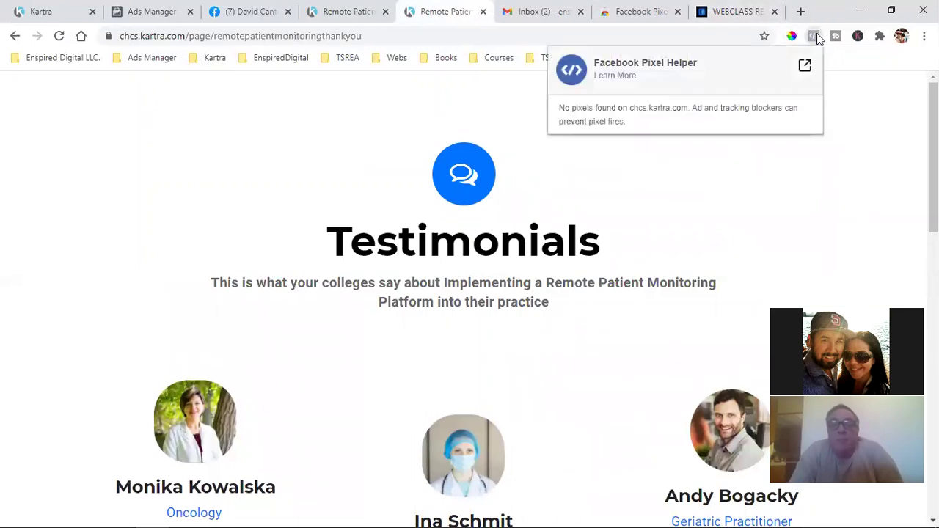
pyautogui.click(239, 175)
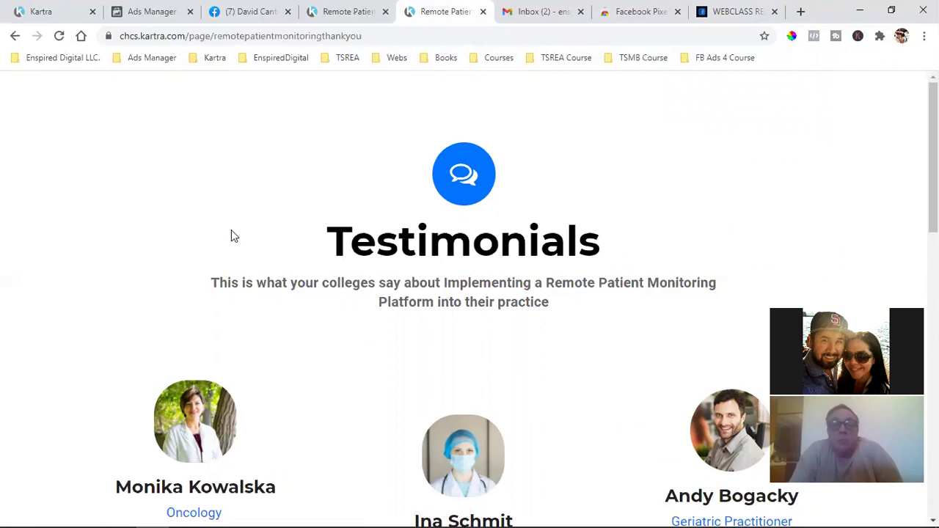
# Return to Ads Manager and open Events Manager for the Compliant Health Care Solutions account.
pyautogui.click(141, 11)
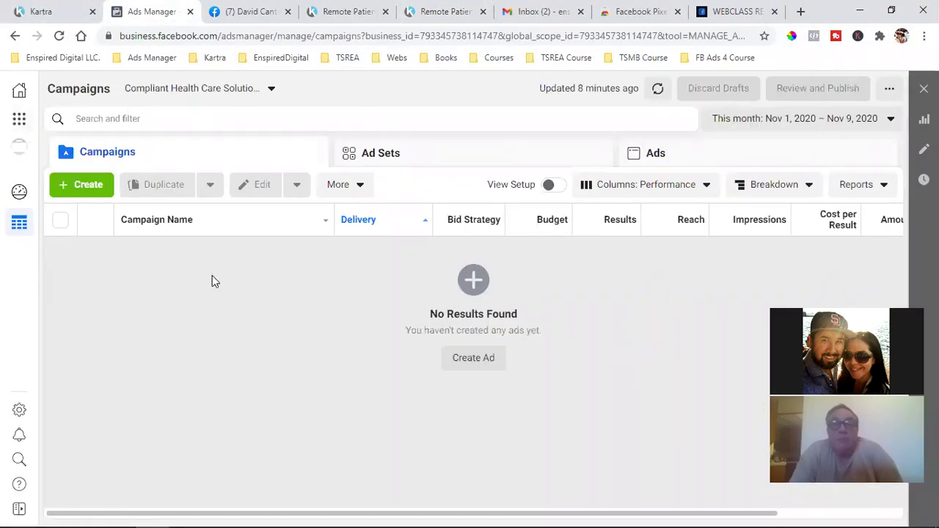
pyautogui.click(20, 125)
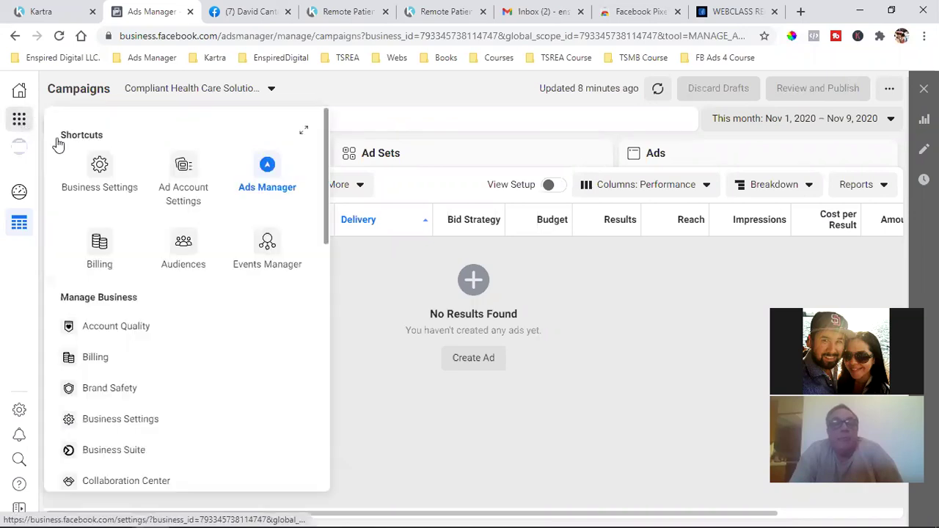
pyautogui.click(277, 253)
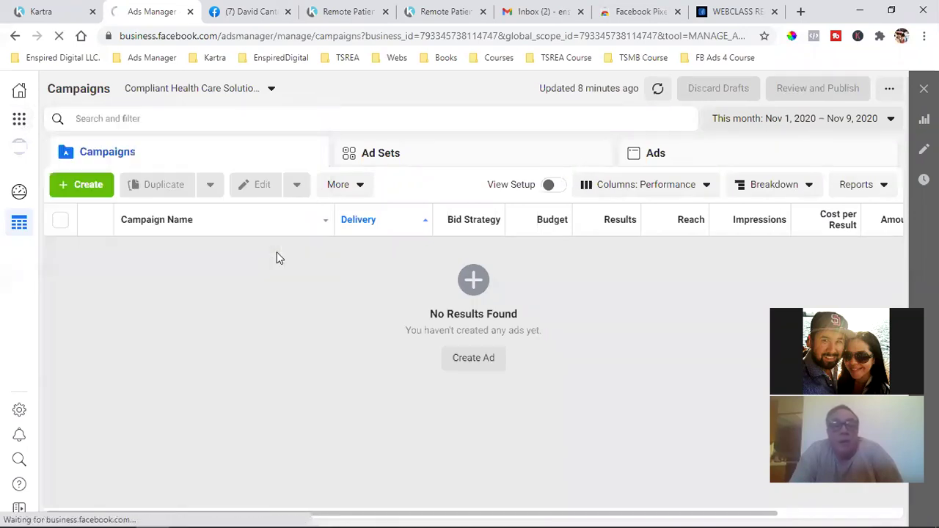
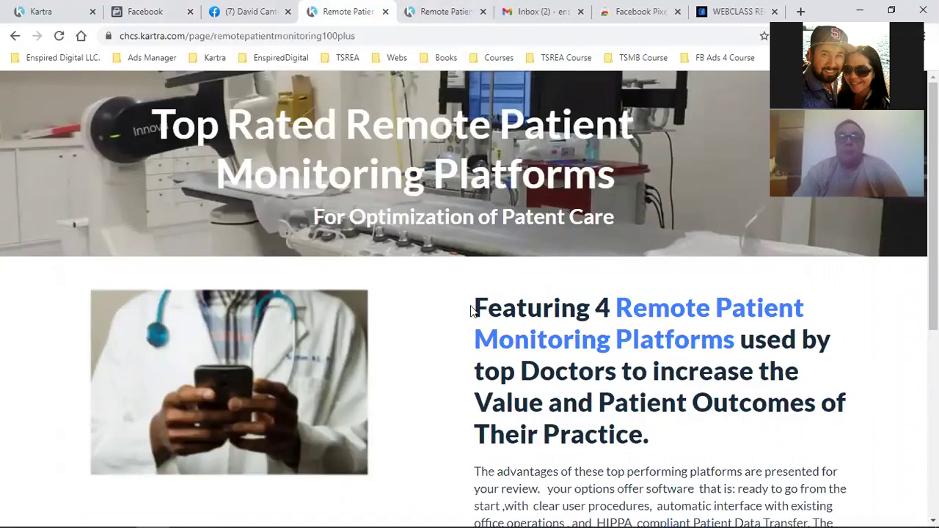
# Review the landing page's call to action, recheck the thank-you page with Facebook Pixel Helper, and return to Events Manager.
pyautogui.scroll(-5, 471, 305)
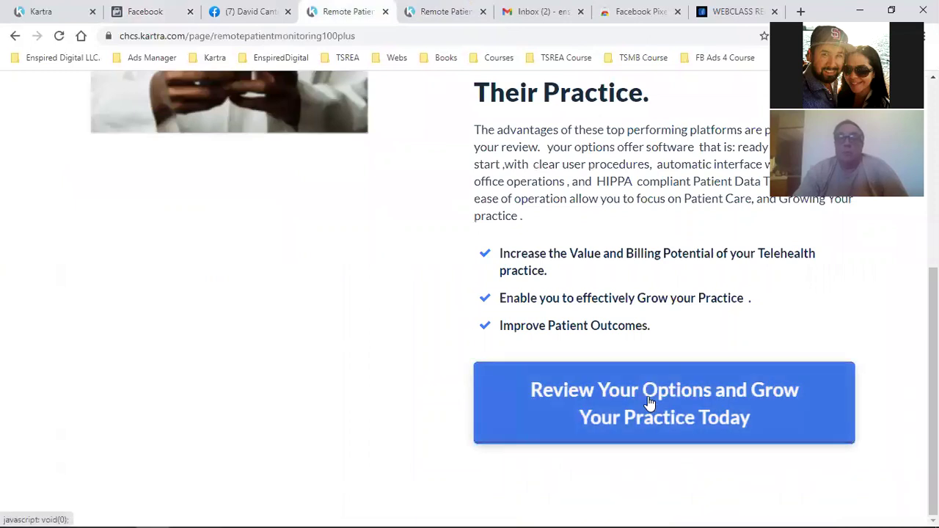
pyautogui.click(432, 9)
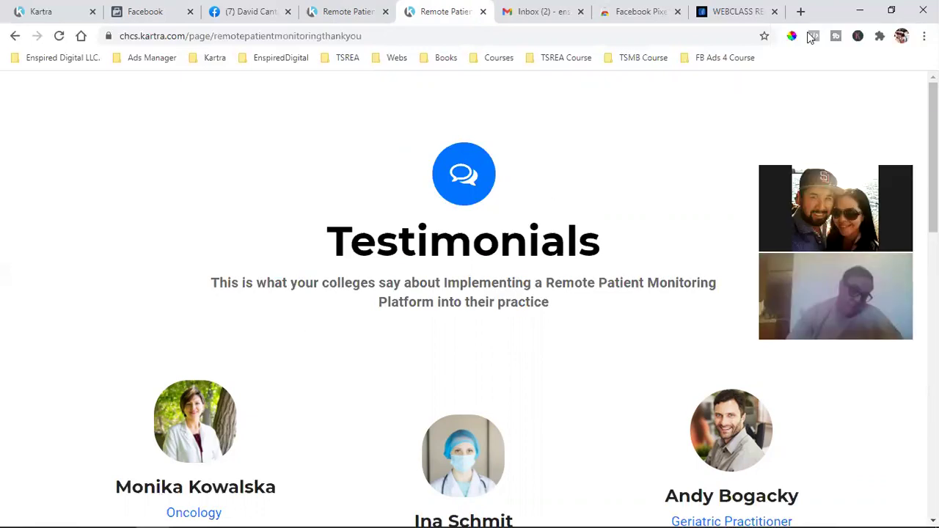
pyautogui.click(814, 36)
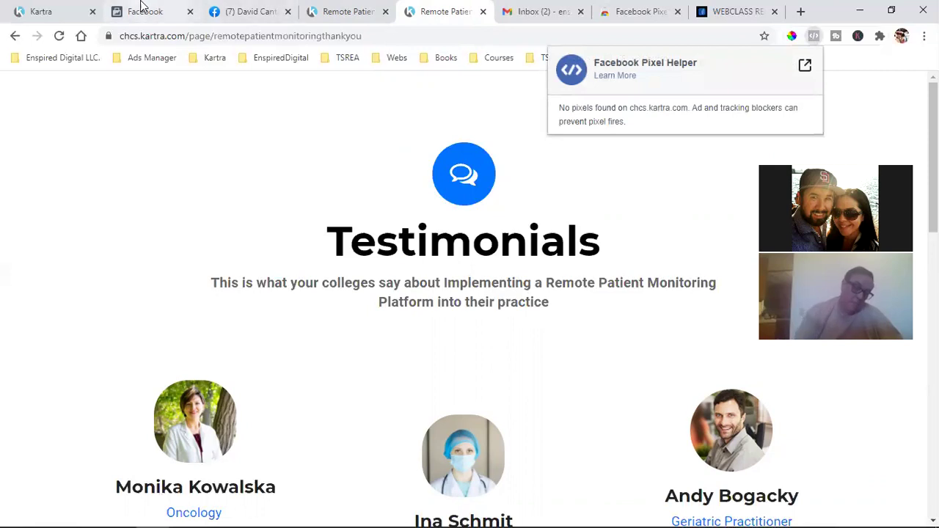
pyautogui.hotkey('ctrl', '2')
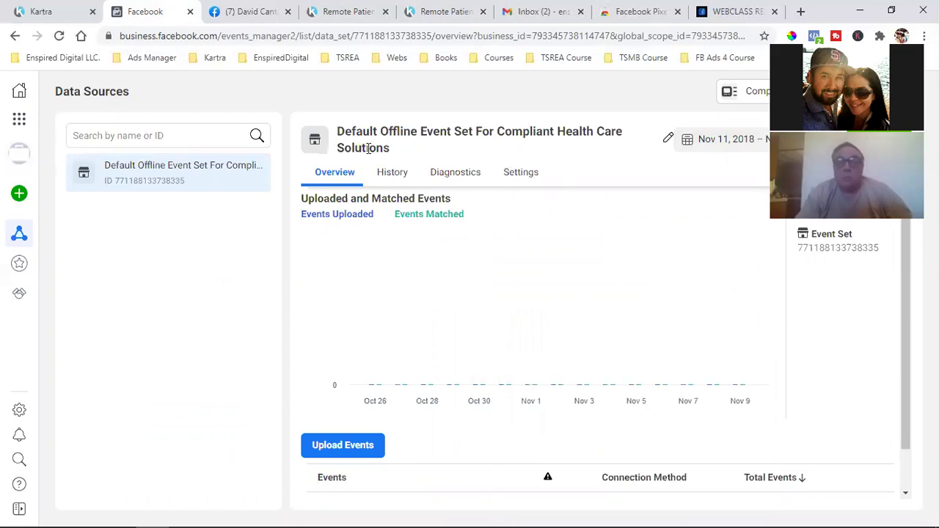
# Rename the default offline event set to "Compliant Health Care Solutions" and save the new name.
pyautogui.click(669, 142)
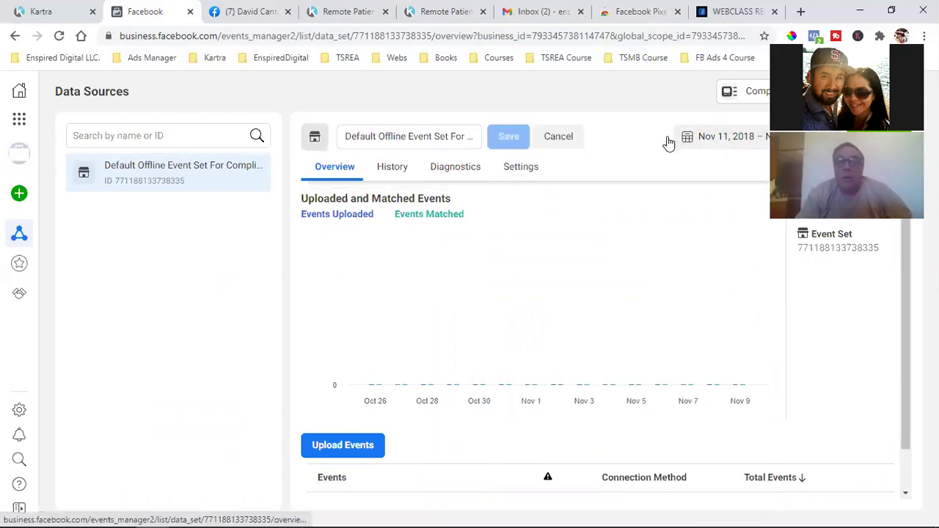
pyautogui.click(417, 137)
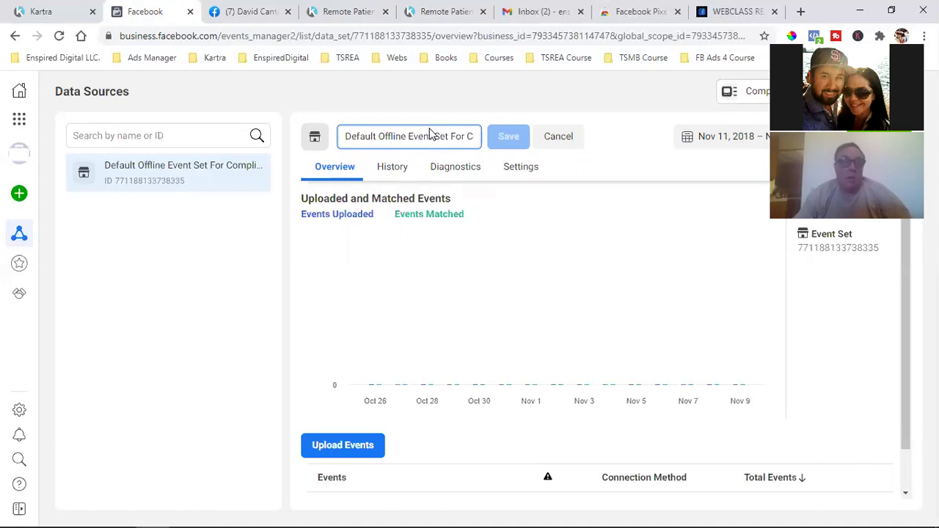
pyautogui.moveTo(464, 135); pyautogui.dragTo(357, 131)
pyautogui.press('BackSpace')
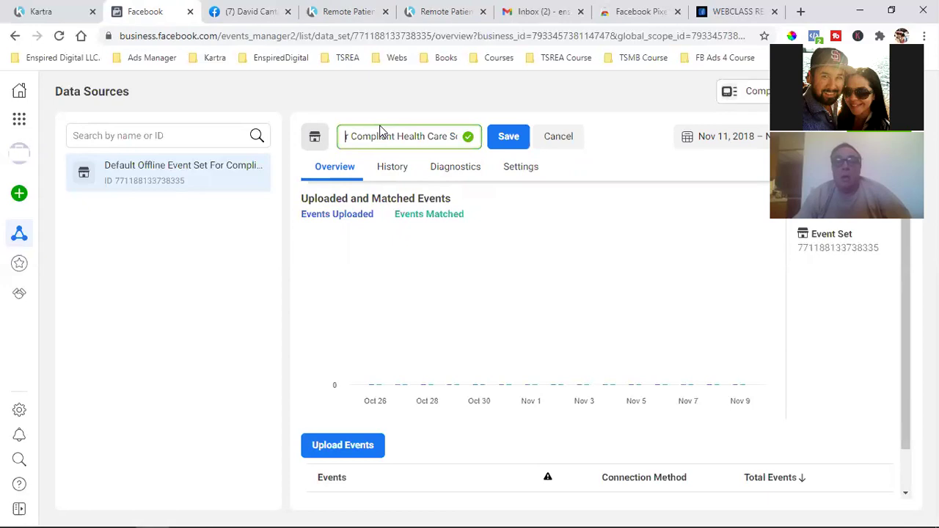
pyautogui.press('Delete')
pyautogui.press('Delete')
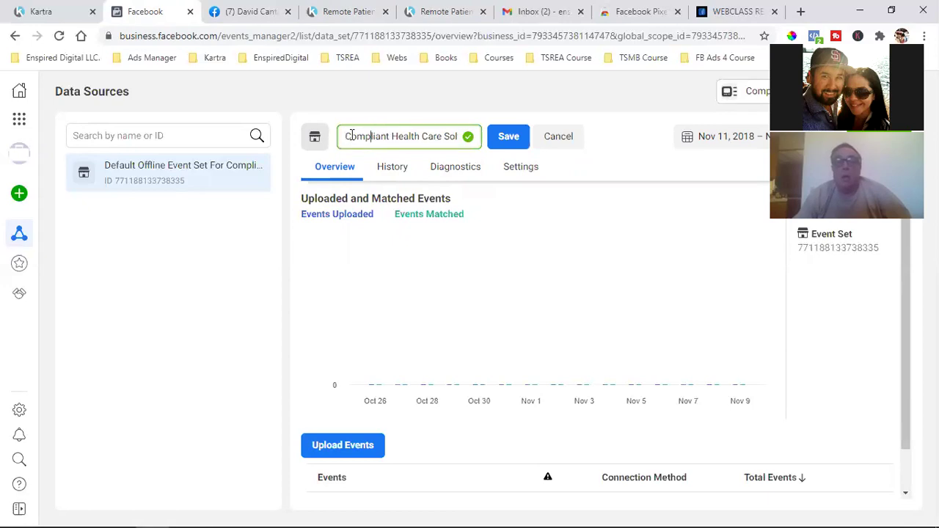
pyautogui.press('End')
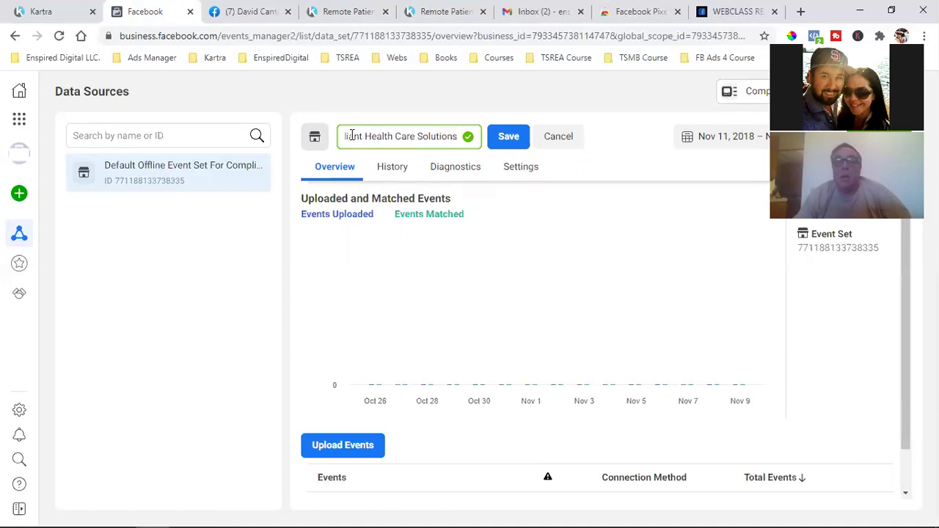
pyautogui.press('Home')
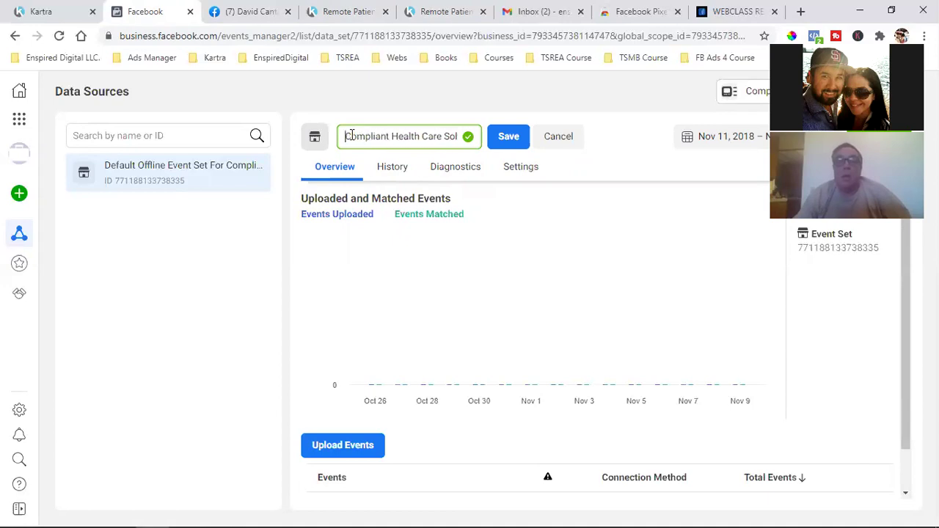
pyautogui.press('End')
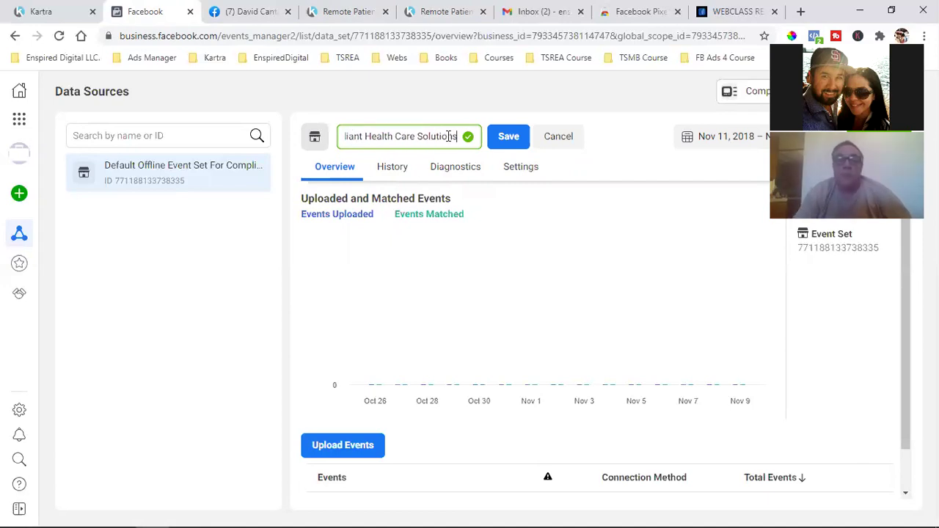
pyautogui.click(506, 138)
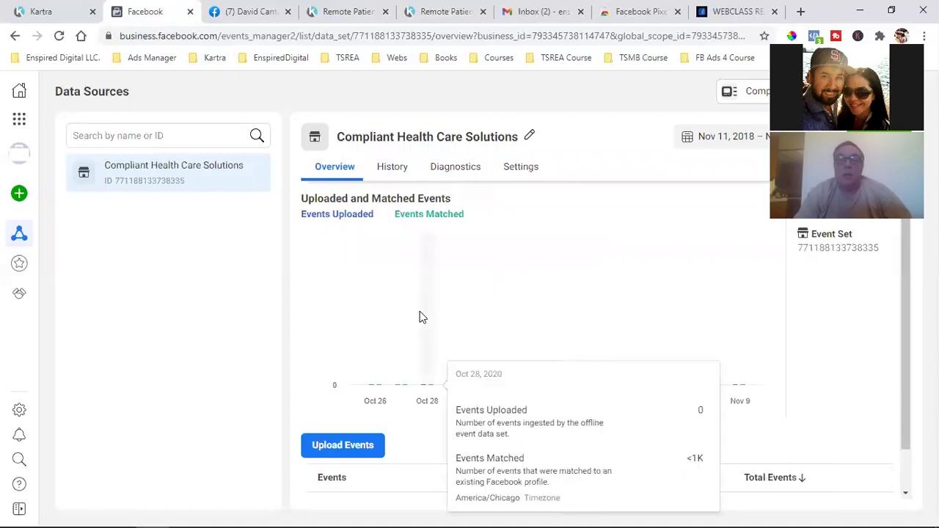
# Start an offline event upload for the event set and accept the Facebook Business Tools Terms.
pyautogui.scroll(-1, 472, 309)
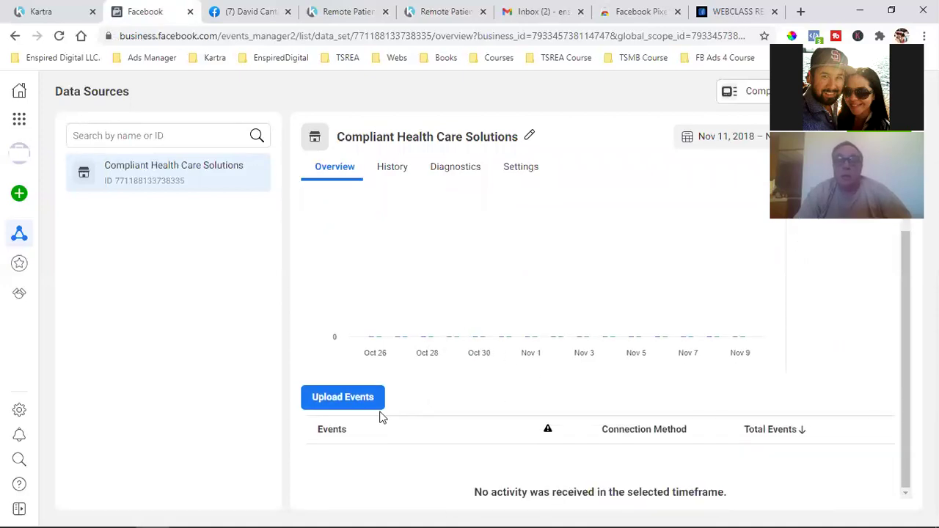
pyautogui.click(357, 404)
pyautogui.scroll(-5, 595, 342)
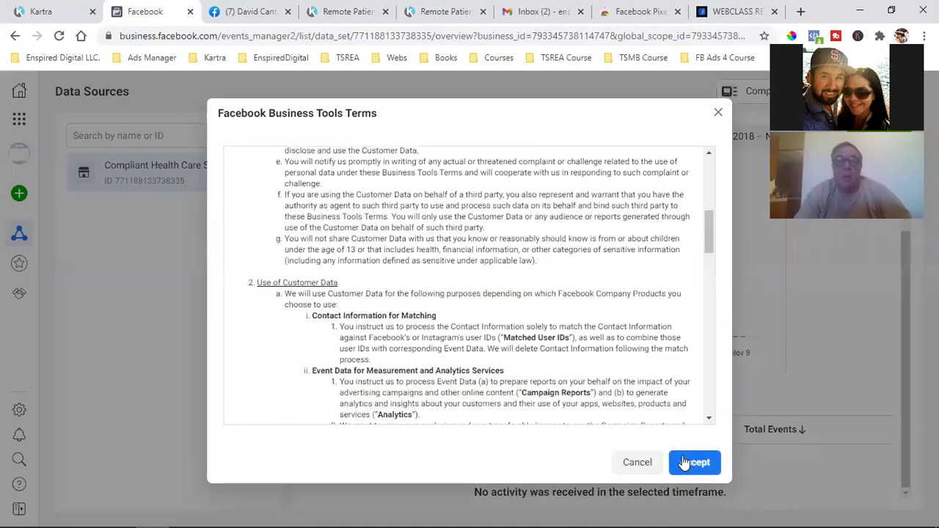
pyautogui.scroll(-3, 634, 410)
pyautogui.click(695, 463)
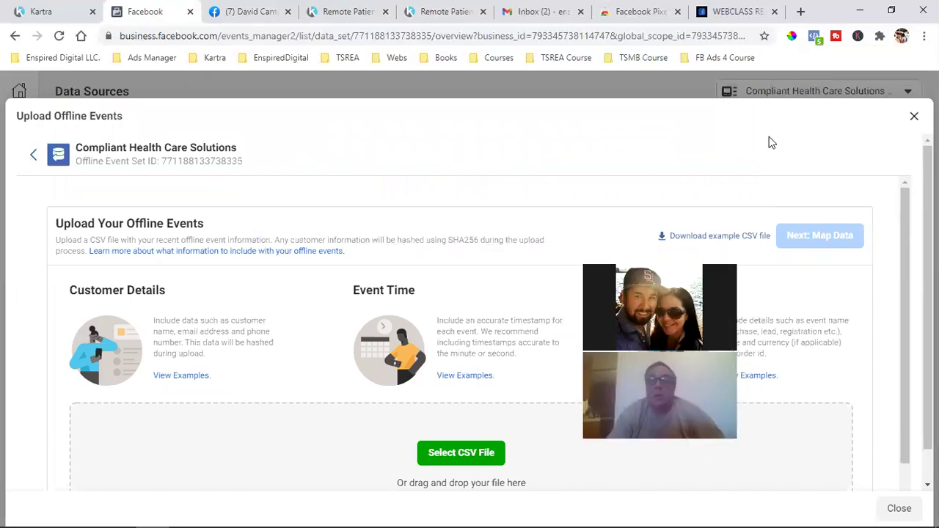
pyautogui.scroll(-2, 415, 304)
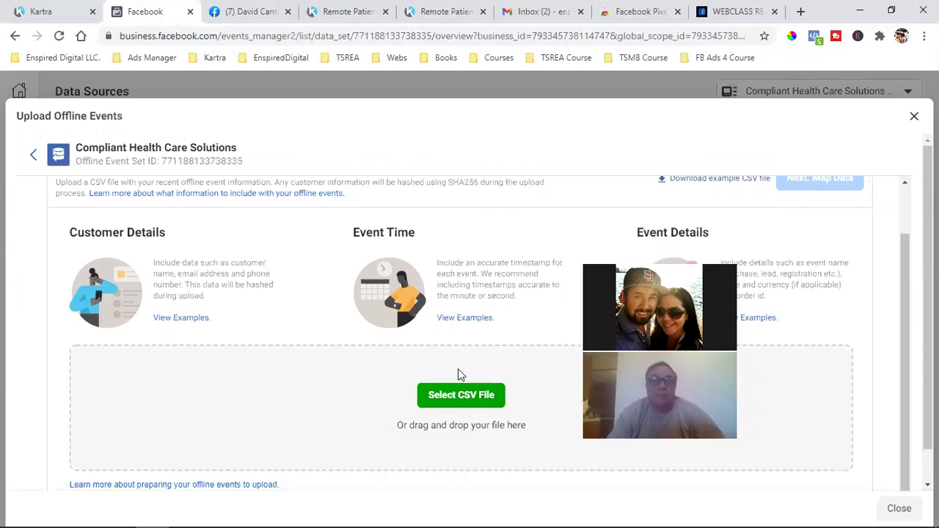
pyautogui.scroll(-1, 470, 367)
pyautogui.click(914, 116)
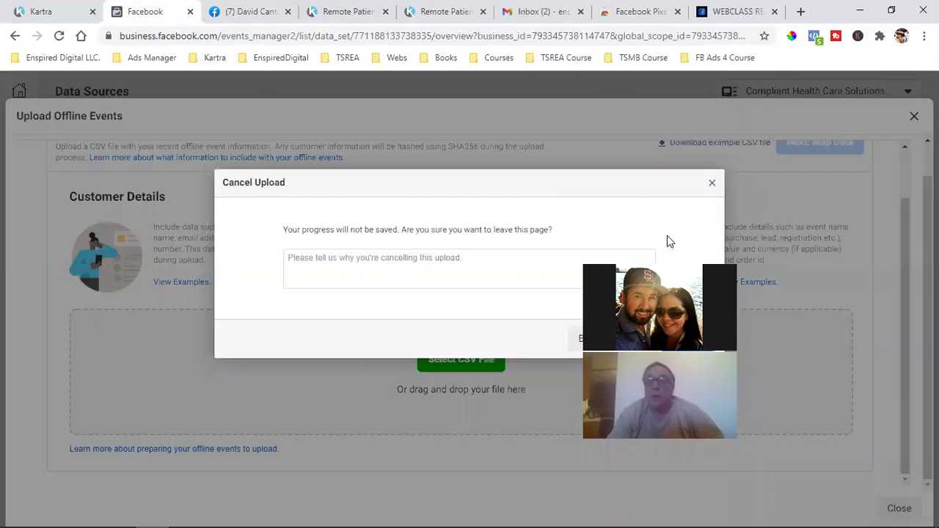
pyautogui.click(712, 183)
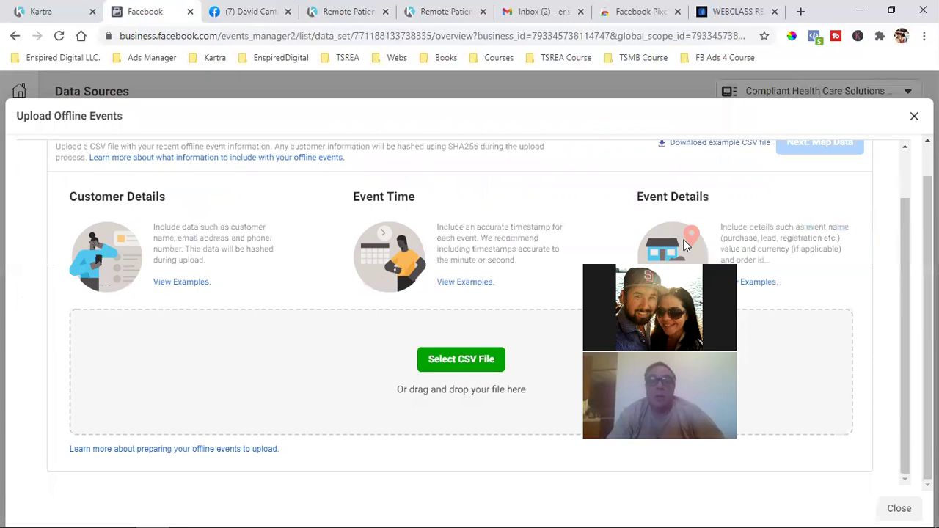
pyautogui.click(915, 116)
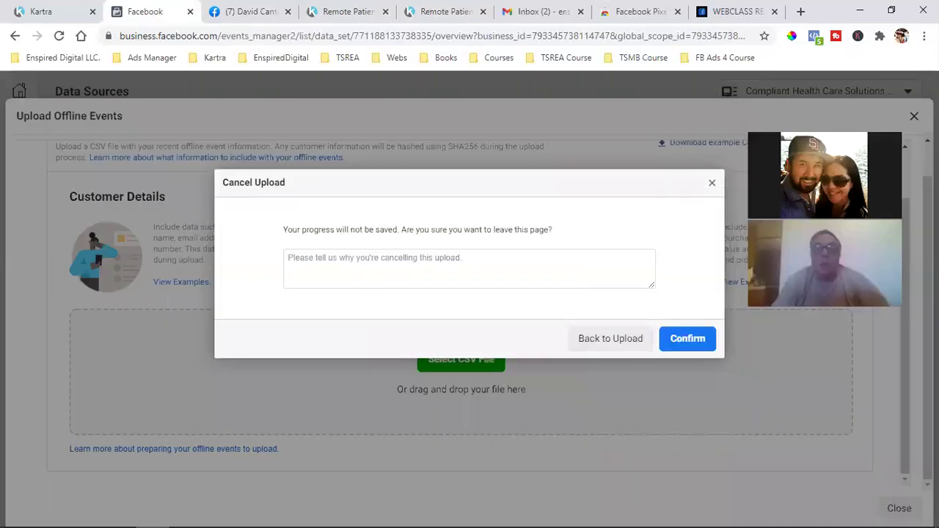
pyautogui.click(603, 339)
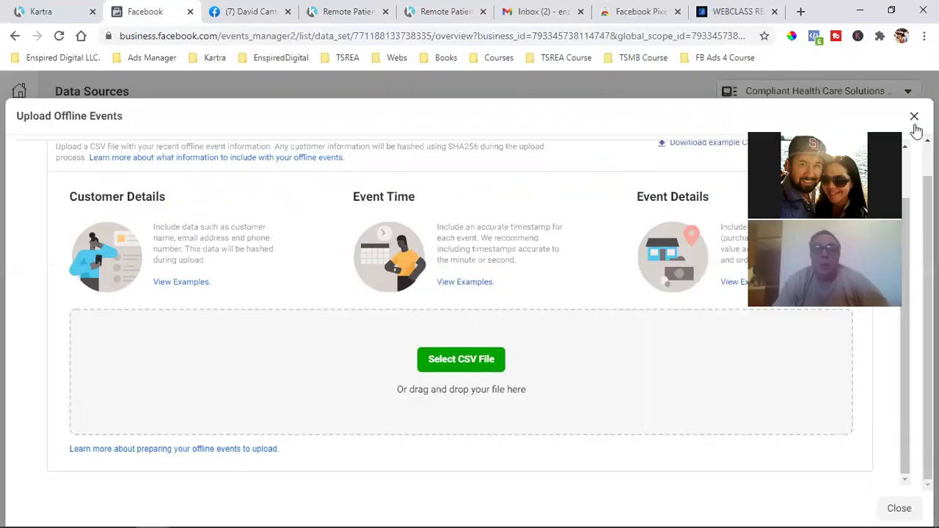
pyautogui.click(914, 117)
pyautogui.click(694, 338)
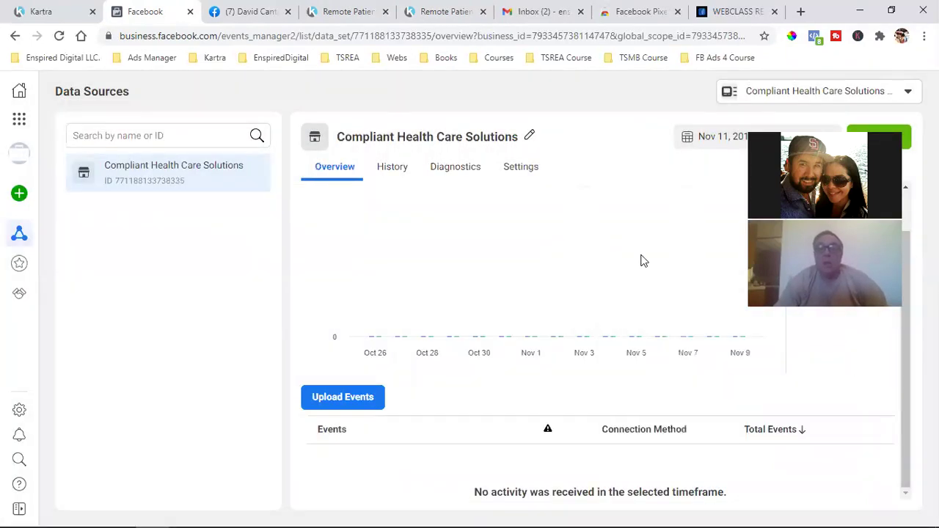
pyautogui.scroll(1, 820, 237)
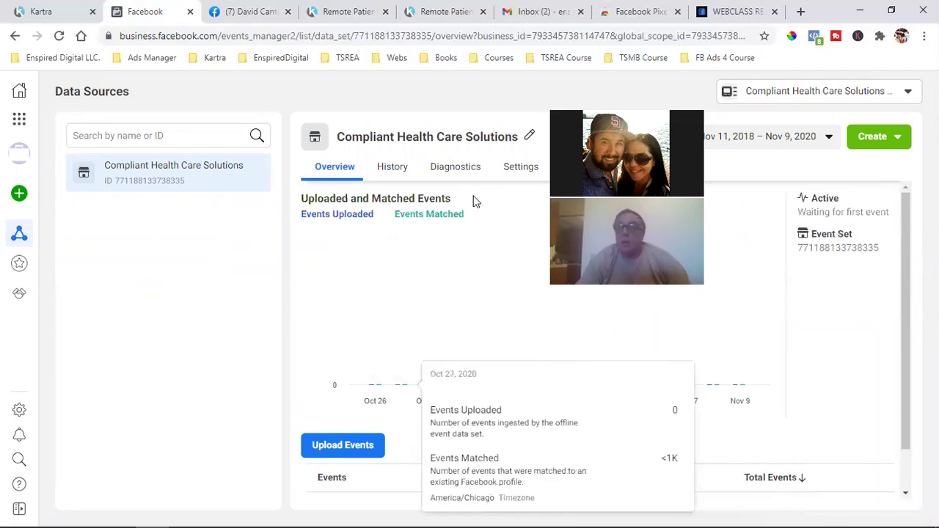
# Reload Events Manager and connect web events with Facebook Pixel, creating a pixel named "Compliant Health Care Solutions".
pyautogui.click(59, 37)
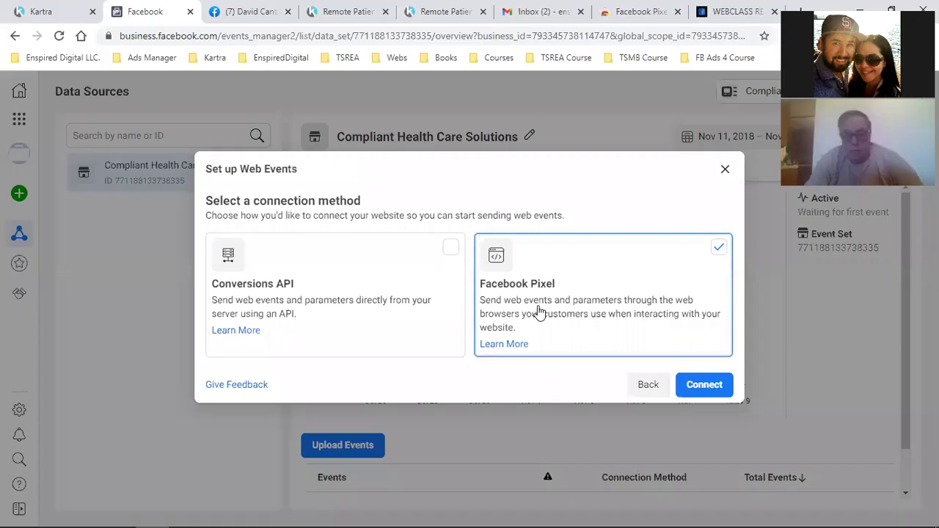
pyautogui.click(705, 385)
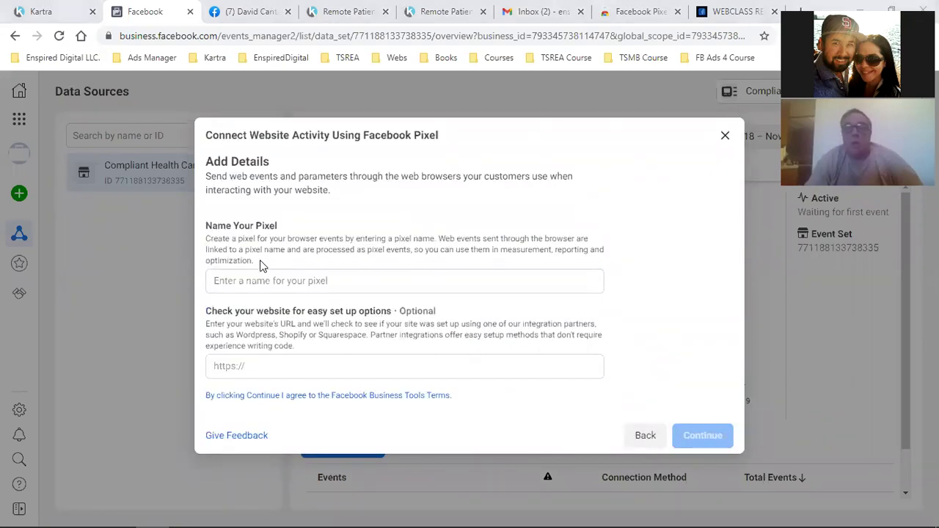
pyautogui.click(303, 279)
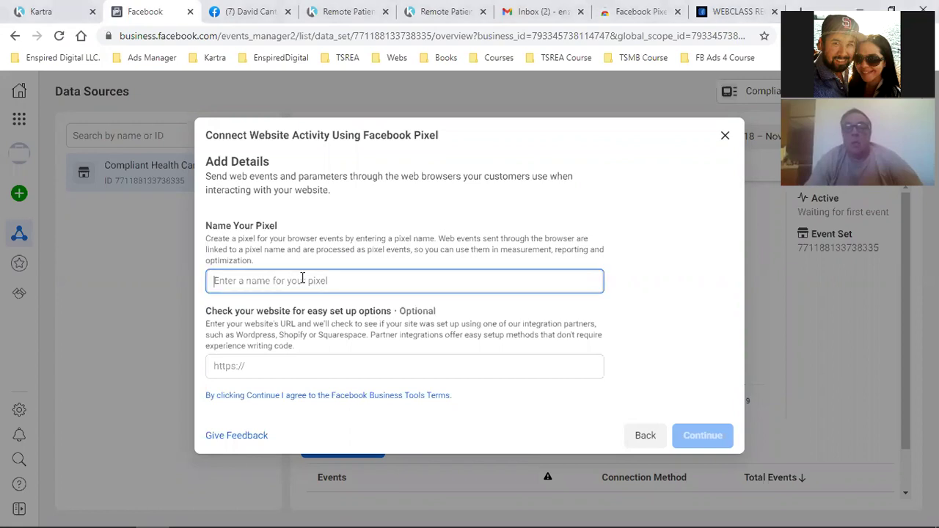
pyautogui.write('Compliant He')
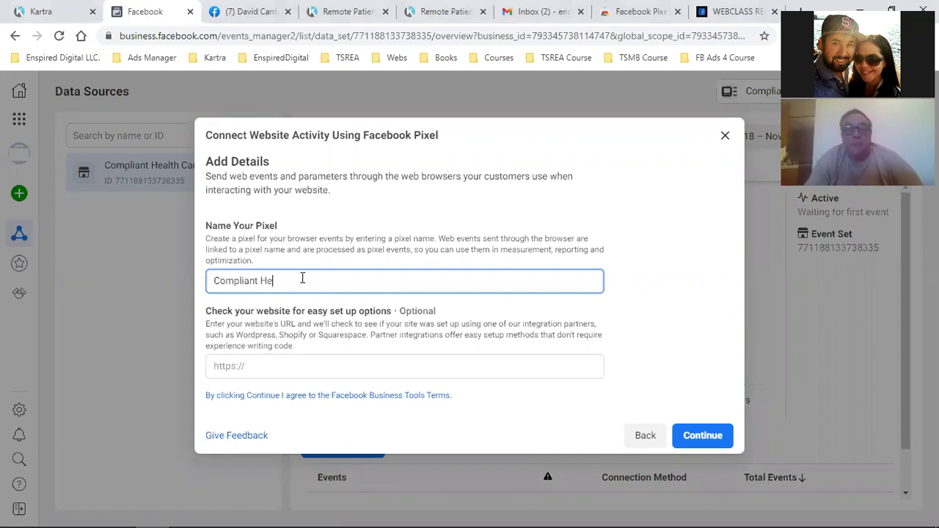
pyautogui.write('alth Care Solutions')
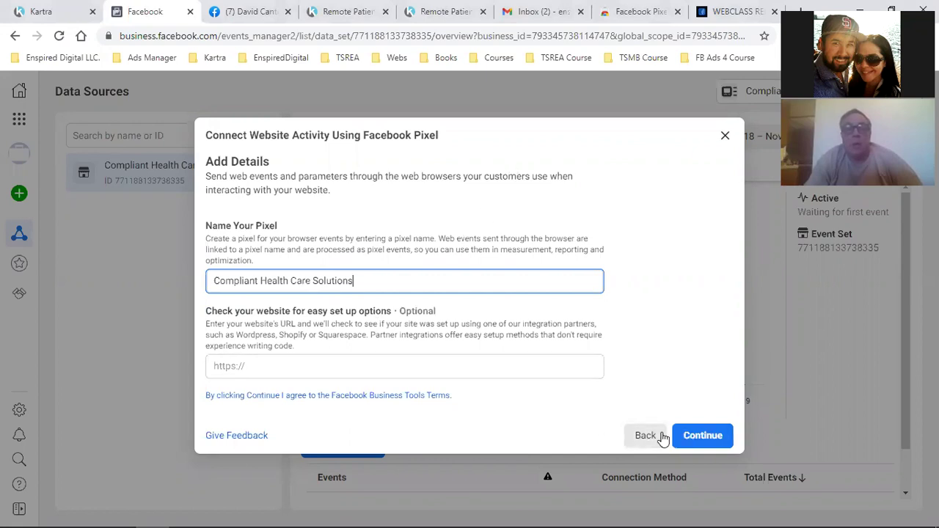
pyautogui.click(703, 436)
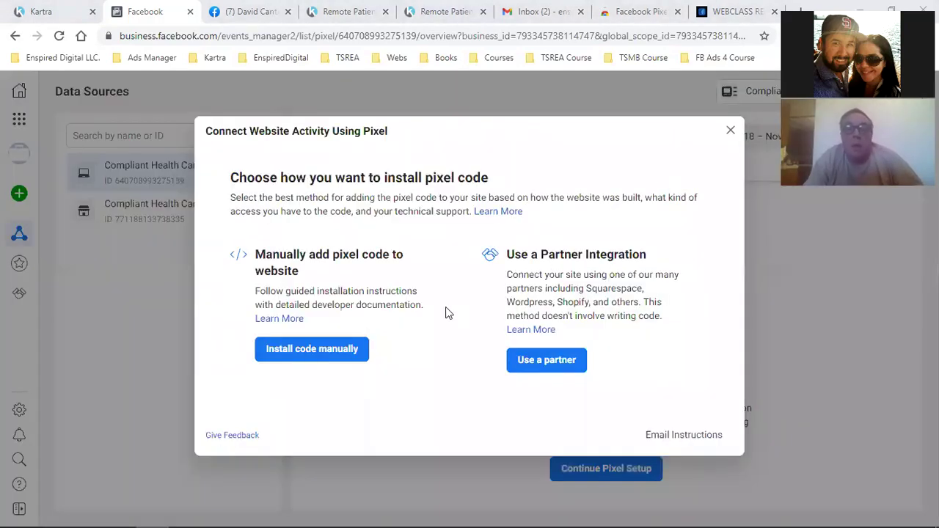
pyautogui.click(728, 131)
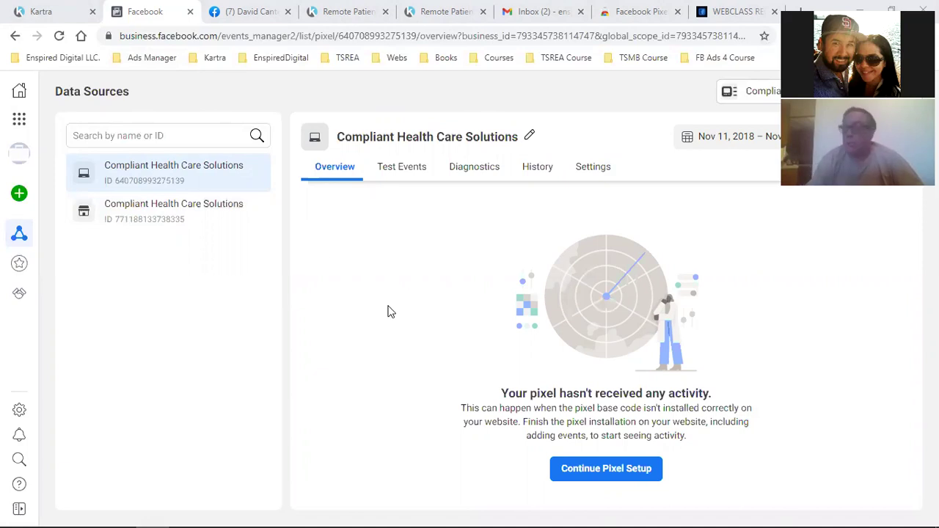
# Continue the new pixel's setup with manual code installation and copy its base code.
pyautogui.click(604, 473)
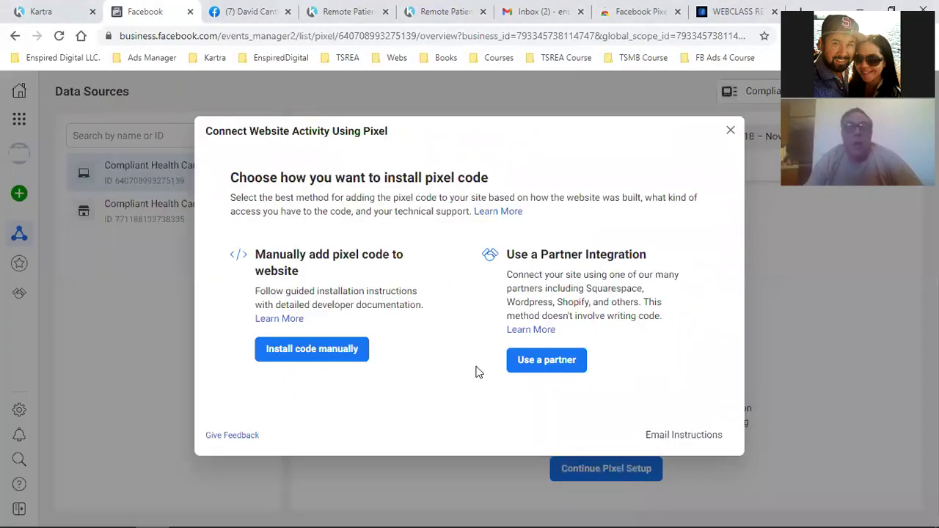
pyautogui.click(285, 351)
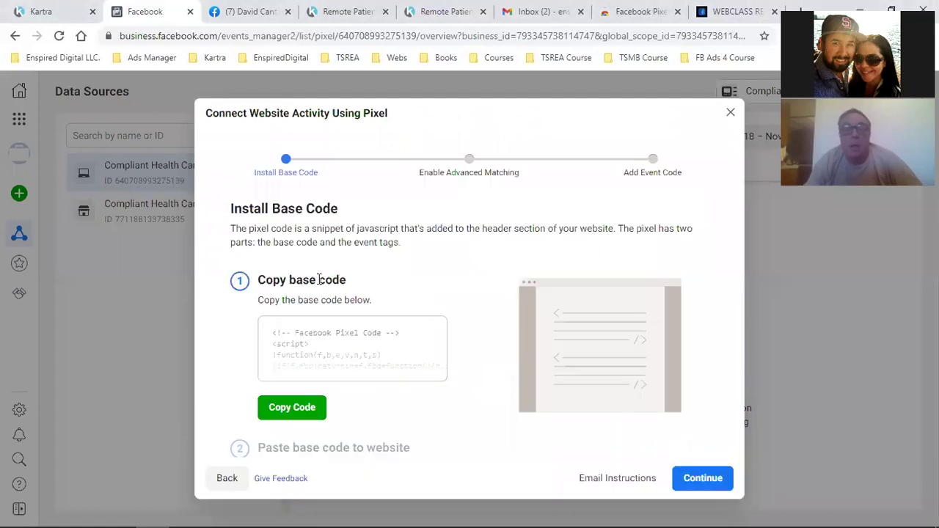
pyautogui.click(290, 414)
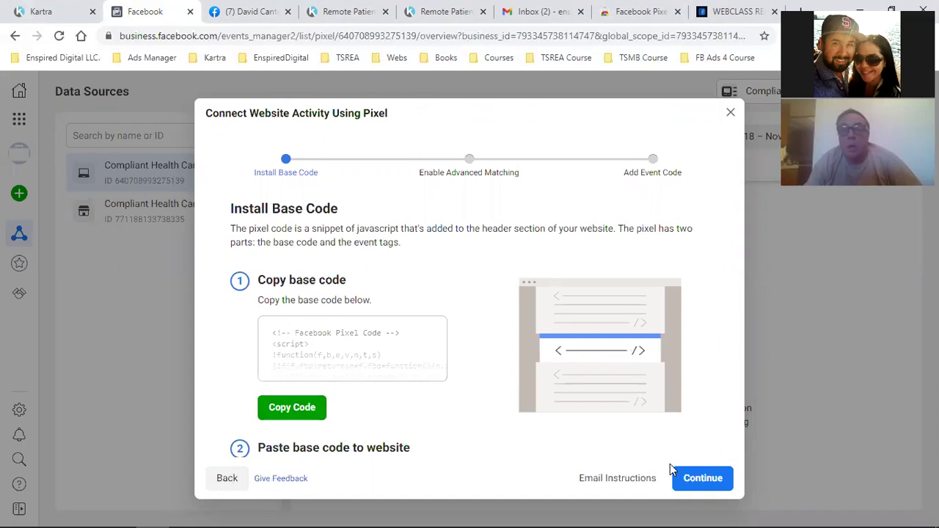
# Turn on Automatic Advanced Matching for the pixel, continue to the event code stage, and close the setup.
pyautogui.click(696, 479)
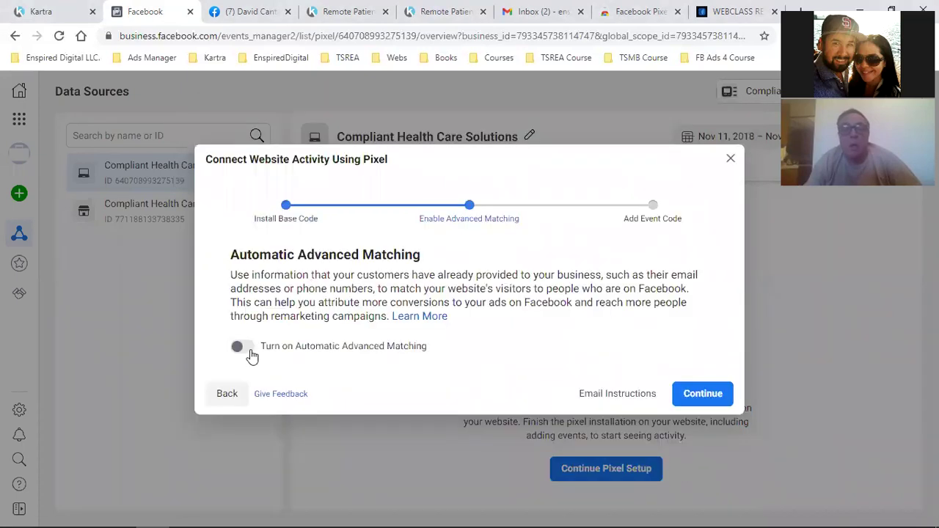
pyautogui.click(242, 348)
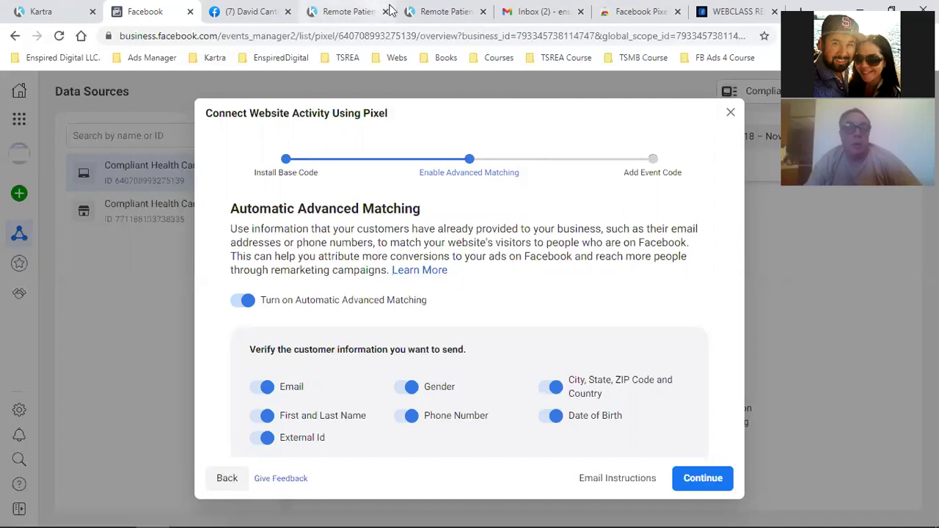
pyautogui.click(708, 480)
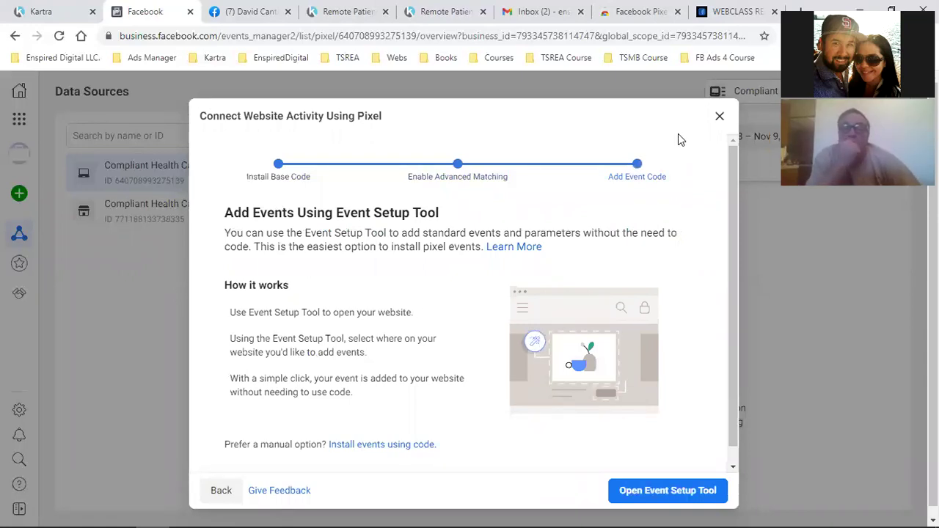
pyautogui.click(719, 116)
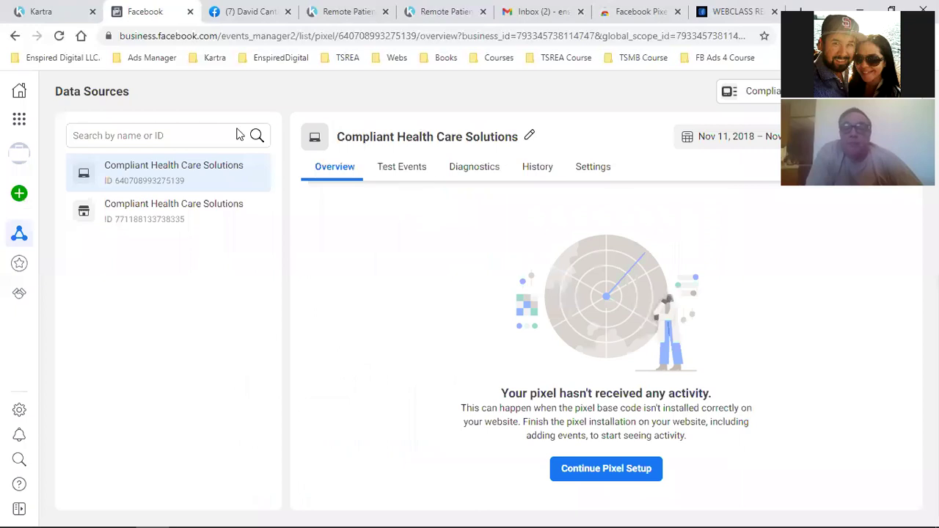
# Switch to Kartra's pages list and check the live Remote Patient Monitoring landing page and its testimonials thank-you page.
pyautogui.click(45, 11)
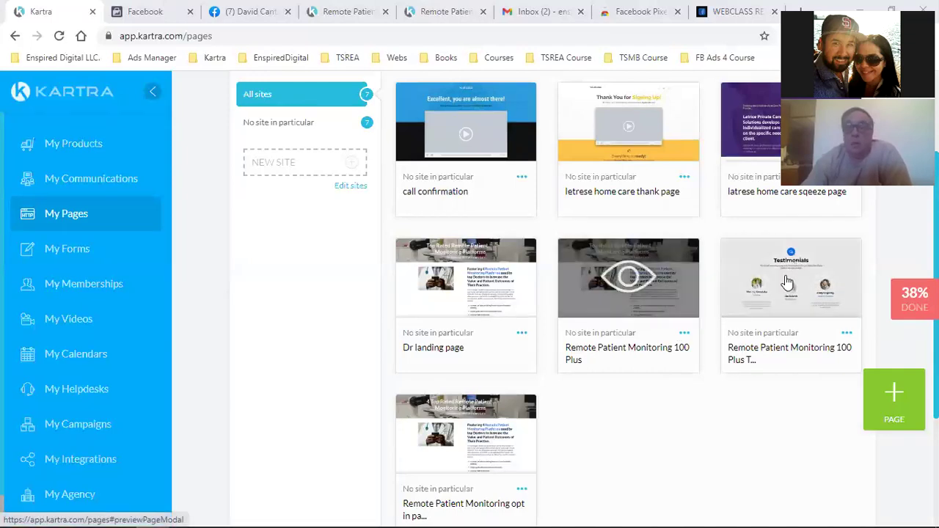
pyautogui.click(359, 9)
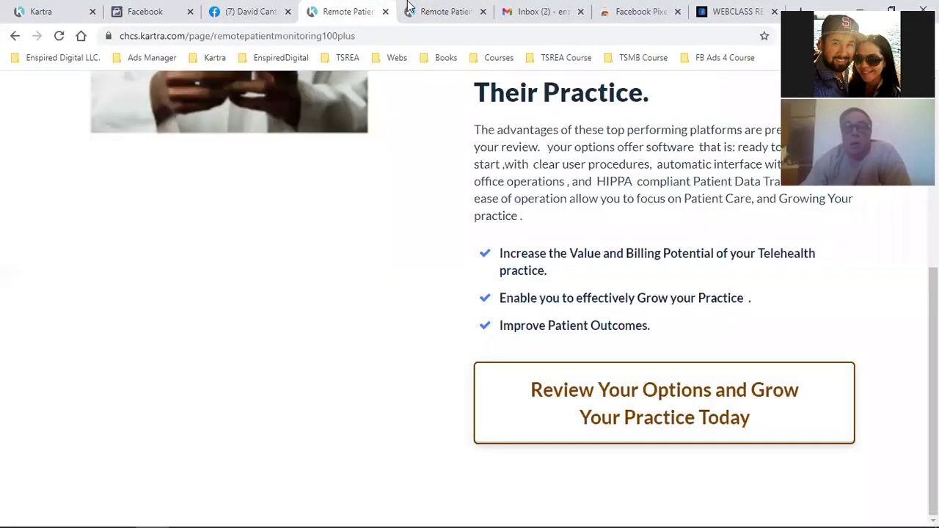
pyautogui.click(411, 9)
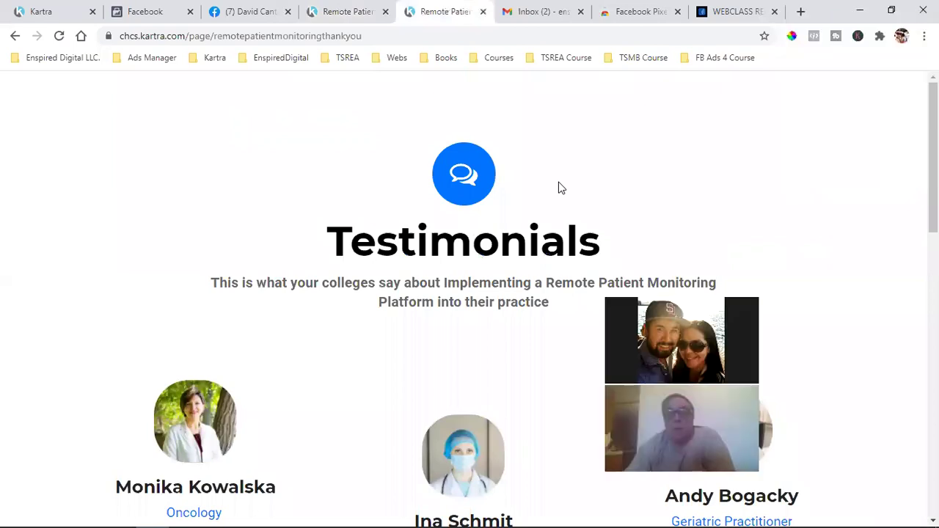
# Close the Facebook Pixel Helper store and webclass tabs, and check the live landing page for pixels with Facebook Pixel Helper.
pyautogui.click(163, 8)
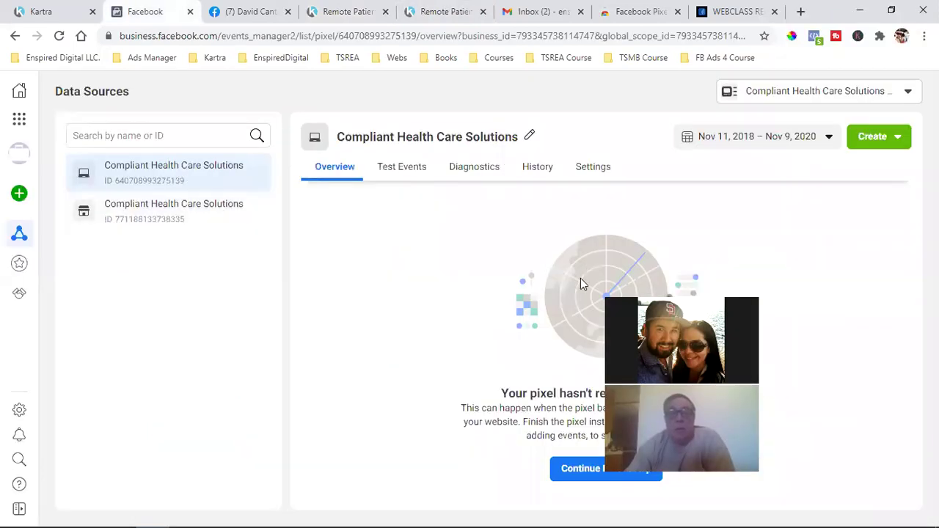
pyautogui.click(677, 12)
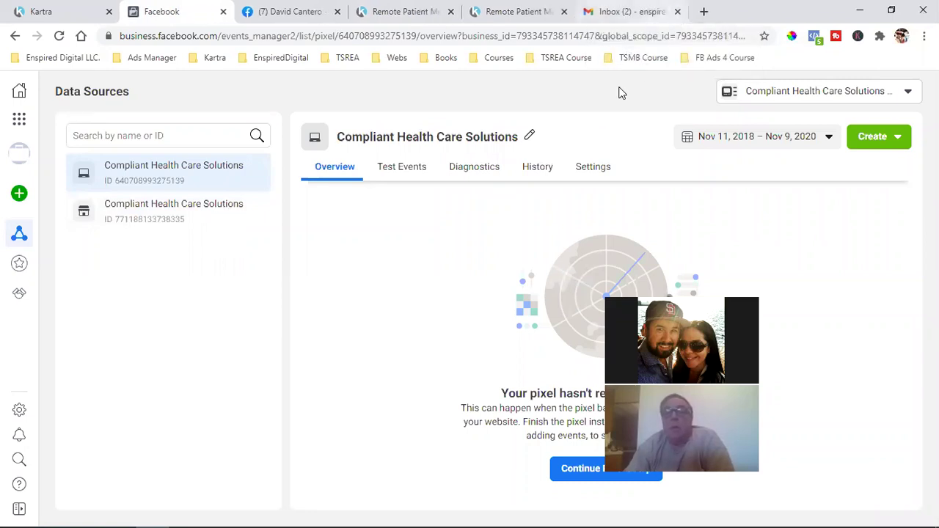
pyautogui.click(311, 9)
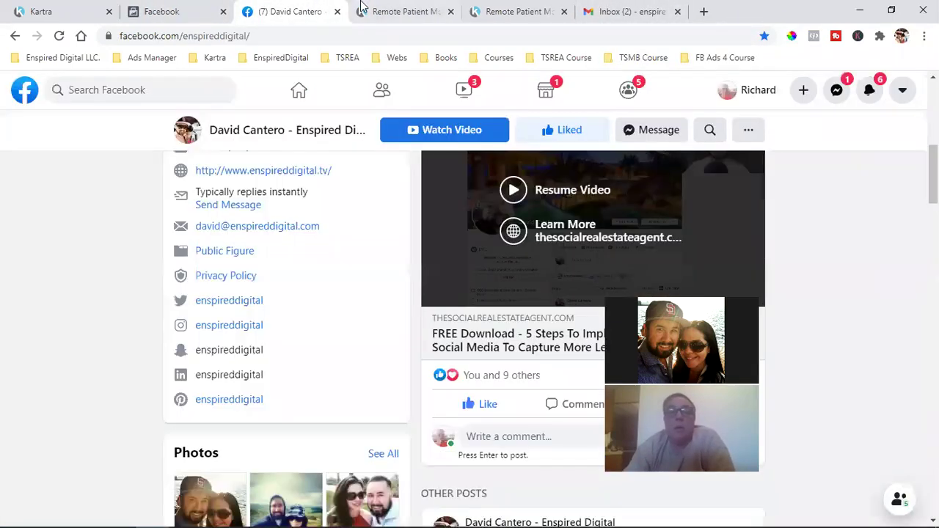
pyautogui.hotkey('ctrl', 'Tab')
pyautogui.hotkey('ctrl', 'Tab')
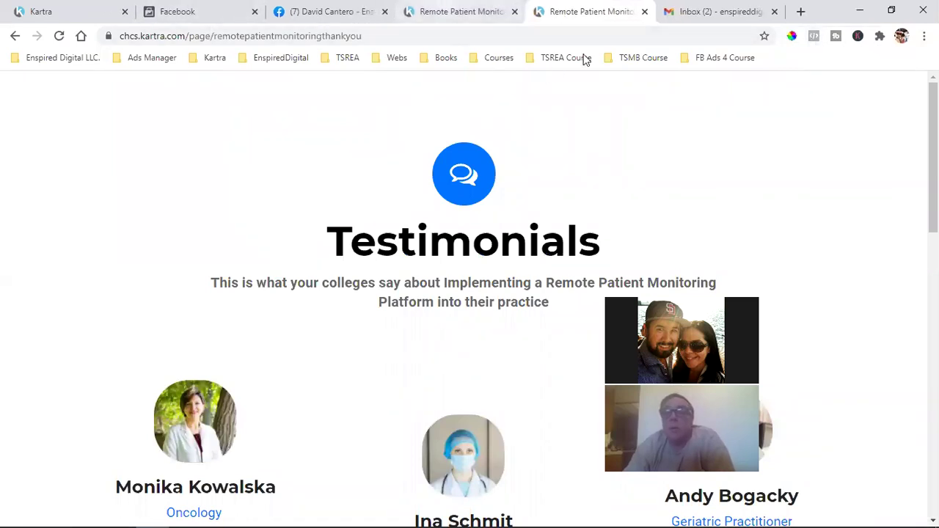
pyautogui.hotkey('ctrl', 'shift', 'Tab')
pyautogui.click(813, 38)
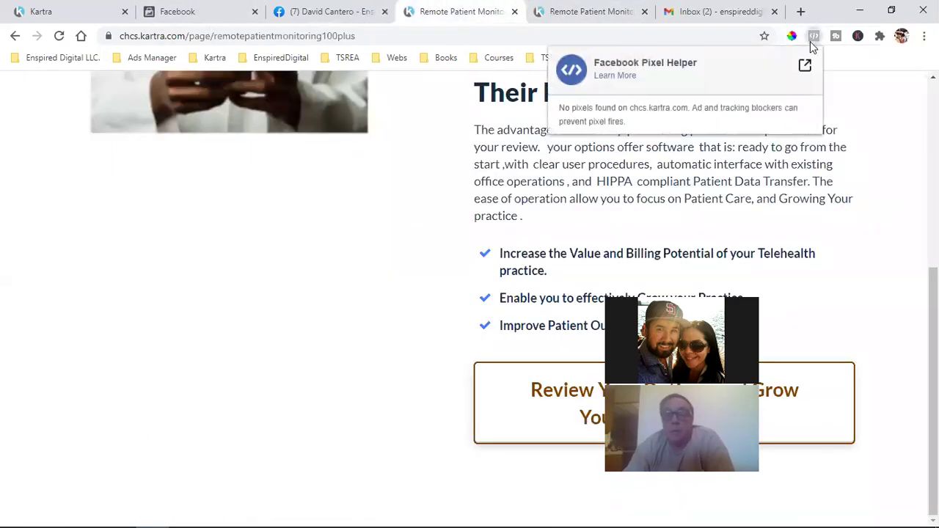
pyautogui.click(432, 218)
pyautogui.click(202, 6)
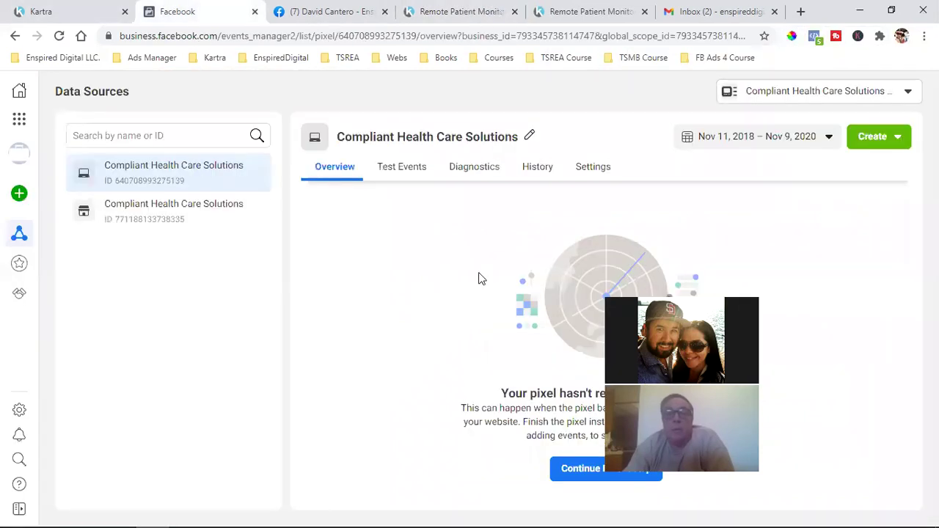
# Switch to Kartra's pages list and open the Remote Patient Monitoring 100 Plus page for editing.
pyautogui.click(55, 7)
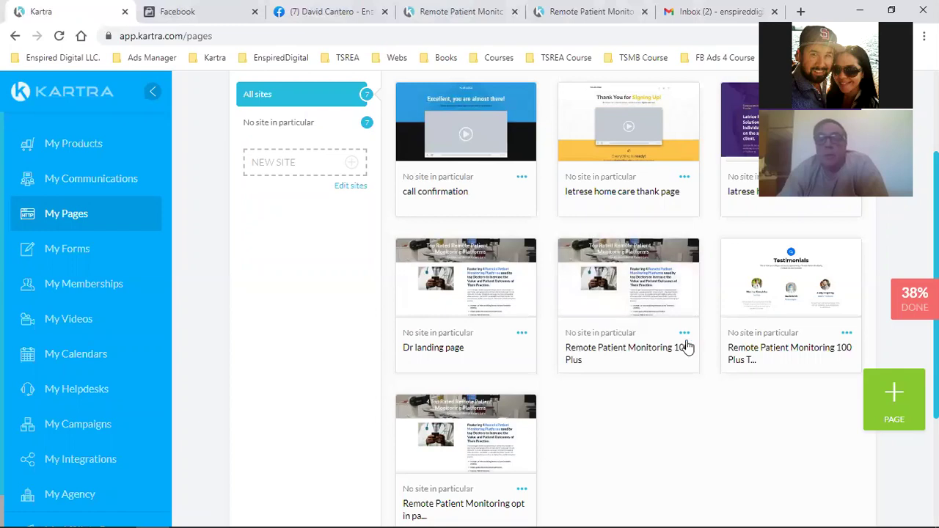
pyautogui.click(683, 337)
pyautogui.click(747, 359)
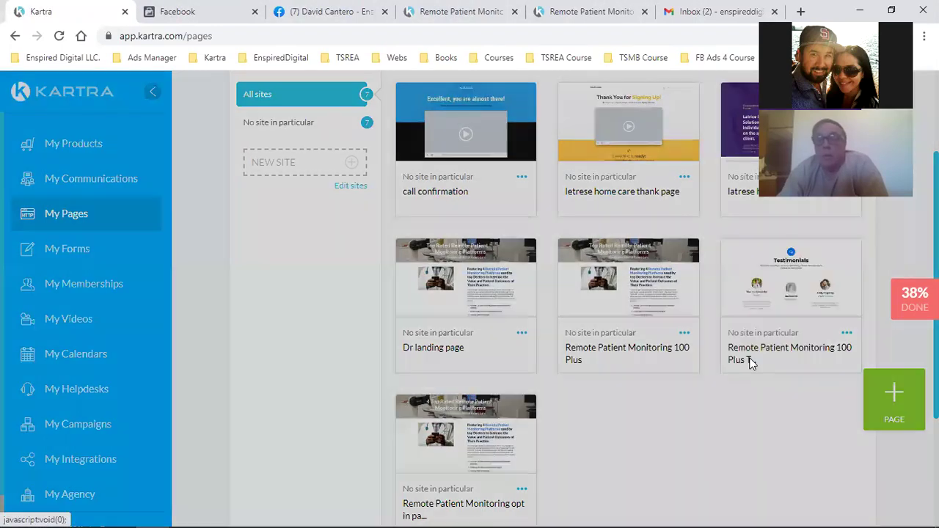
pyautogui.click(681, 128)
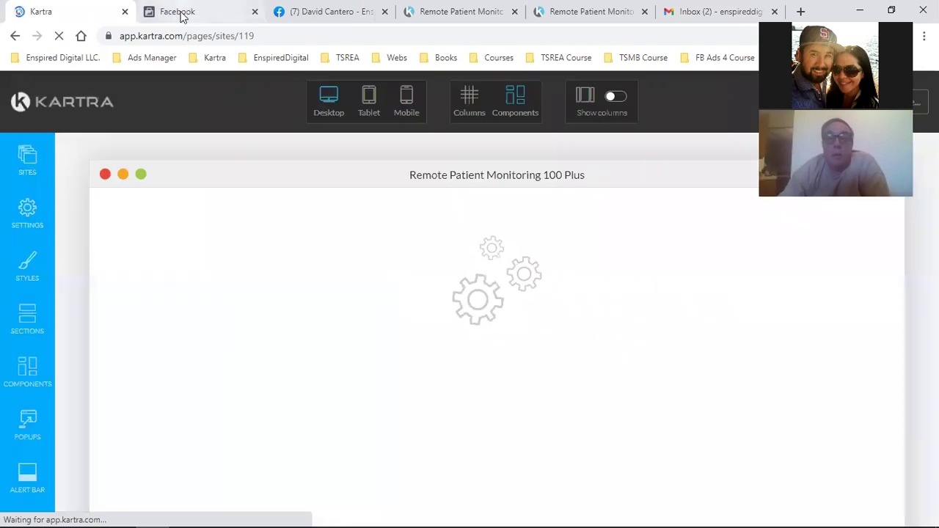
pyautogui.click(182, 13)
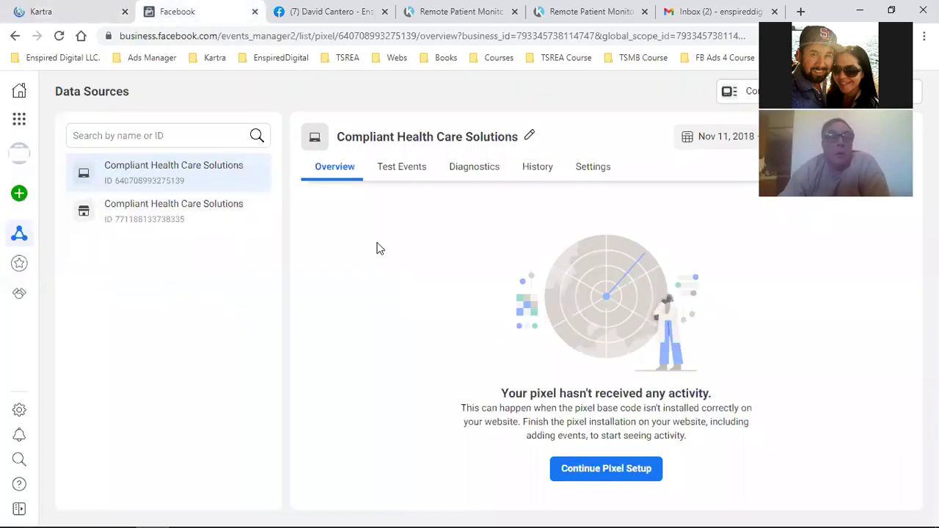
pyautogui.click(101, 9)
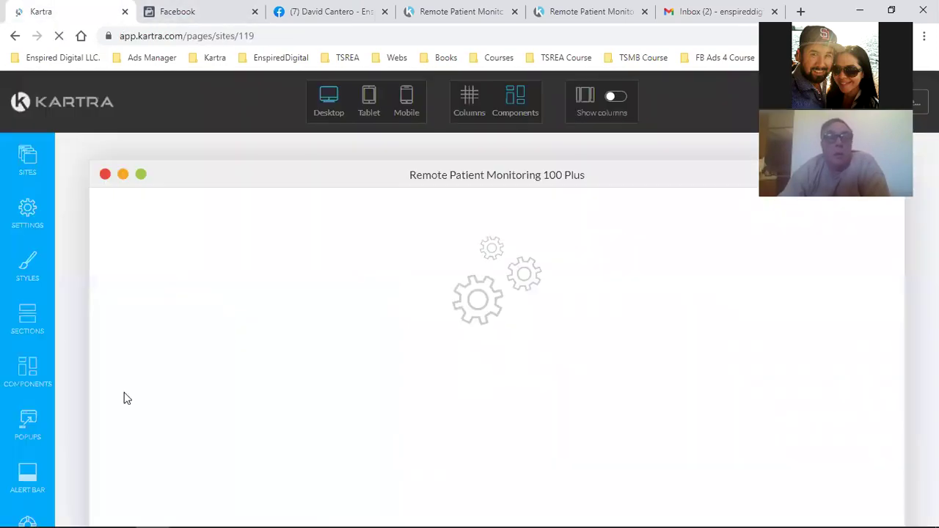
# Paste the copied Facebook pixel base code into the landing page's Facebook Ads tracking code setting and apply it.
pyautogui.click(27, 213)
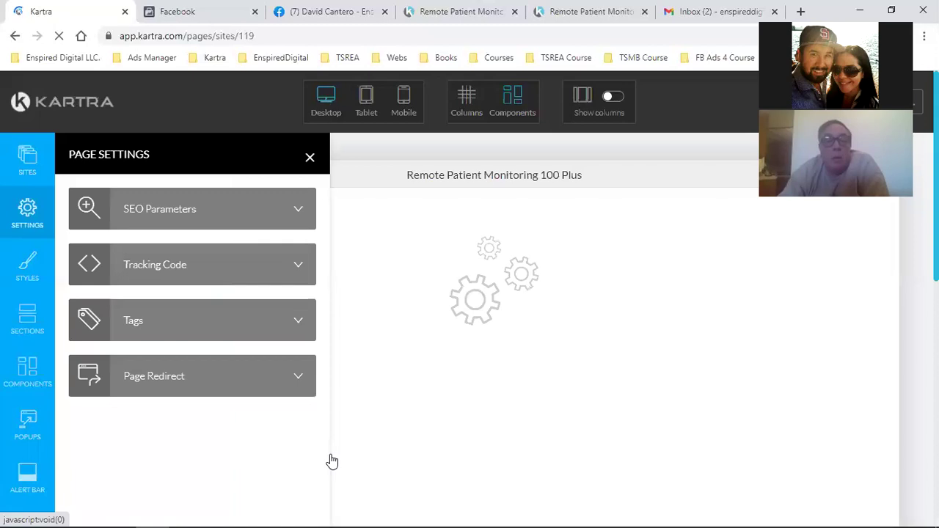
pyautogui.scroll(-3, 170, 392)
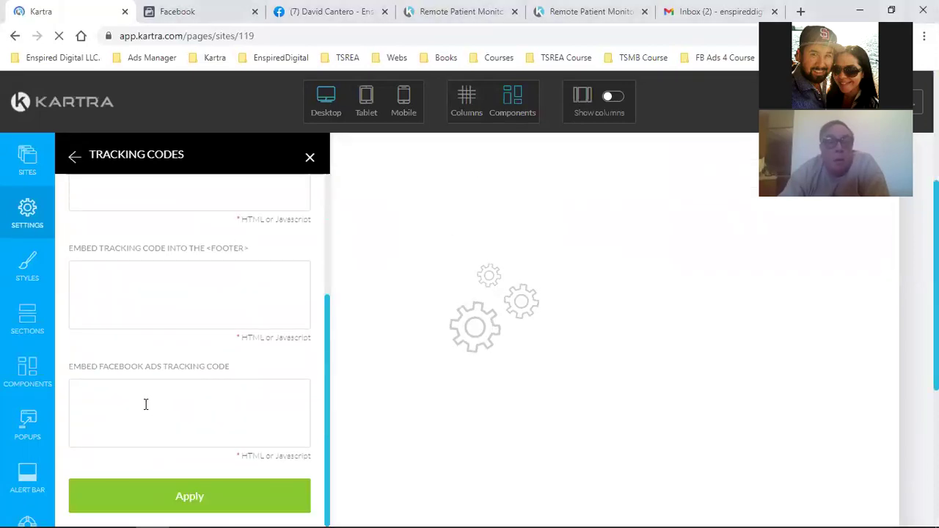
pyautogui.click(145, 405)
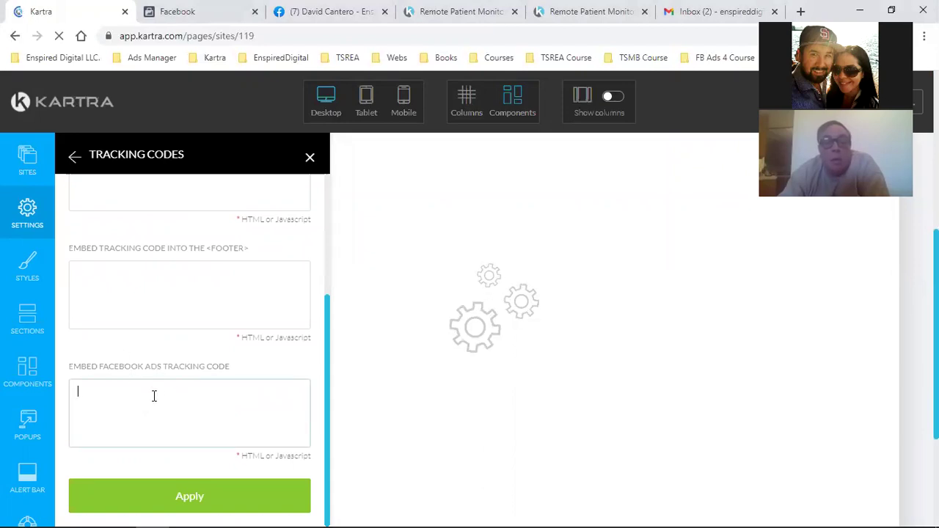
pyautogui.hotkey('ctrl', 'v')
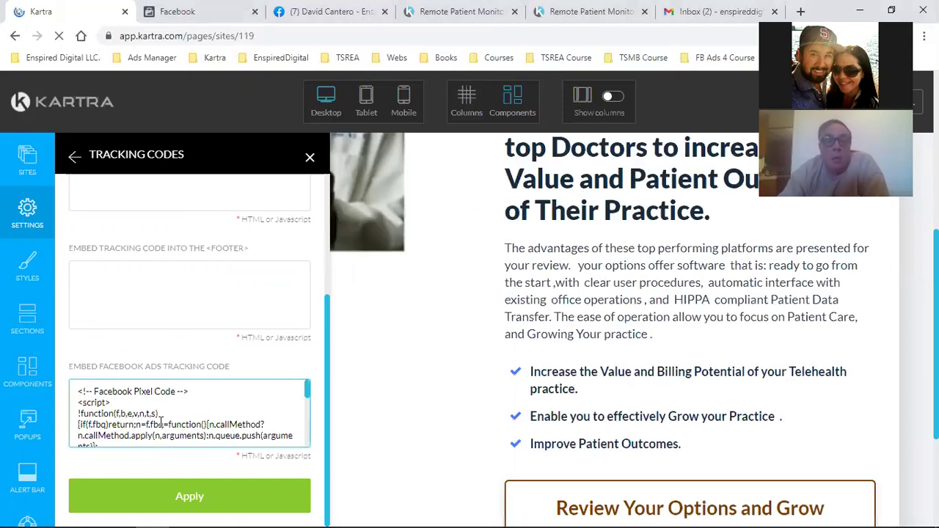
pyautogui.scroll(-3, 162, 419)
pyautogui.scroll(-2, 162, 420)
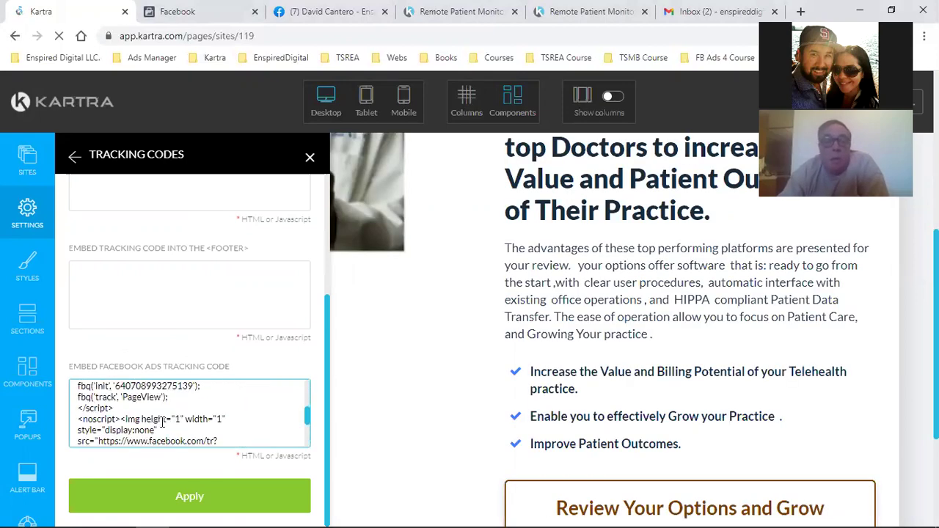
pyautogui.scroll(-2, 217, 418)
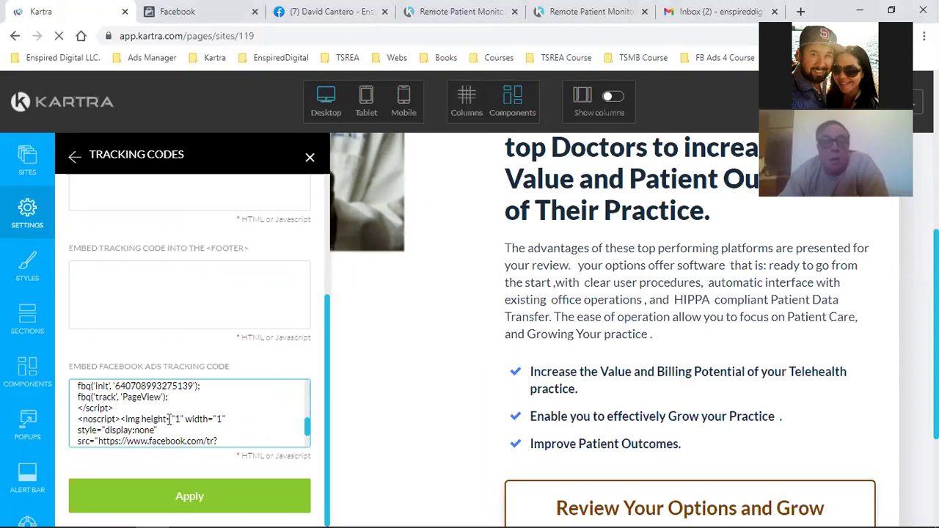
pyautogui.click(165, 506)
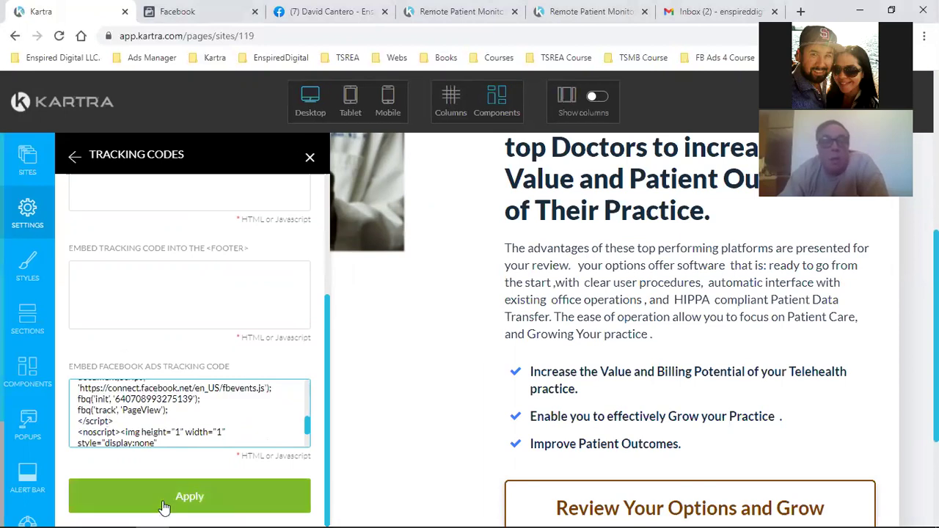
pyautogui.click(164, 506)
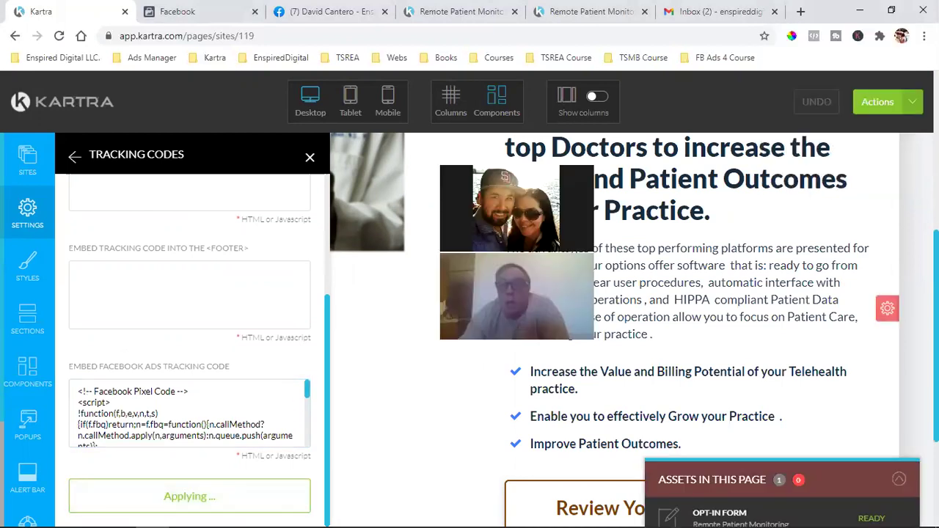
# Save the landing page's progress and publish it live.
pyautogui.click(877, 103)
pyautogui.click(841, 165)
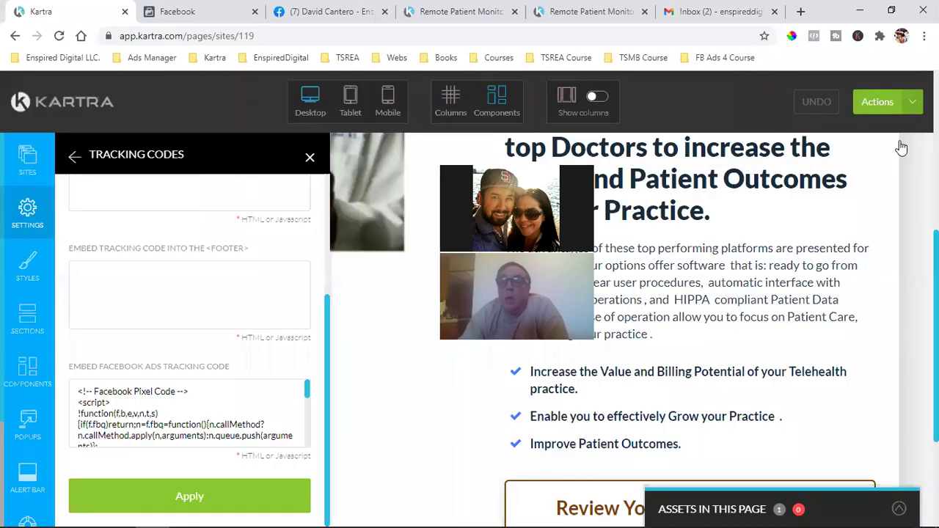
pyautogui.click(827, 218)
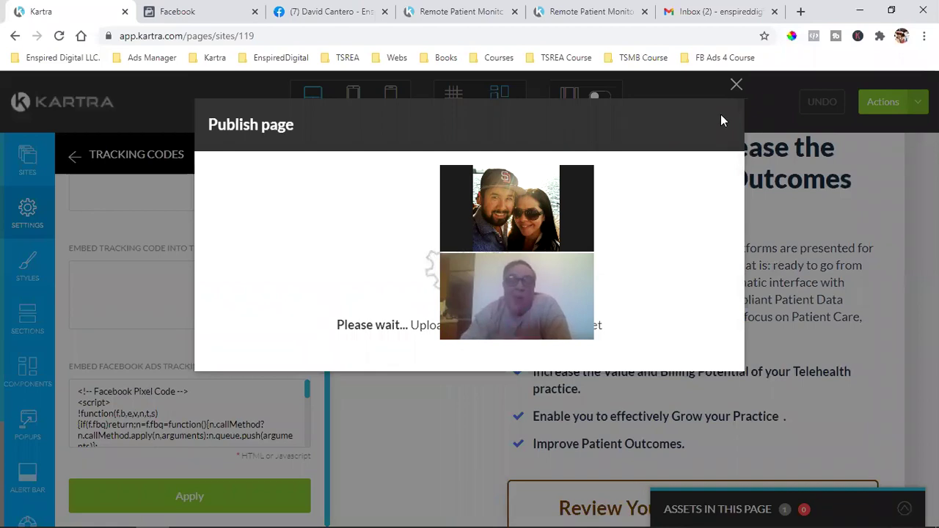
pyautogui.click(711, 124)
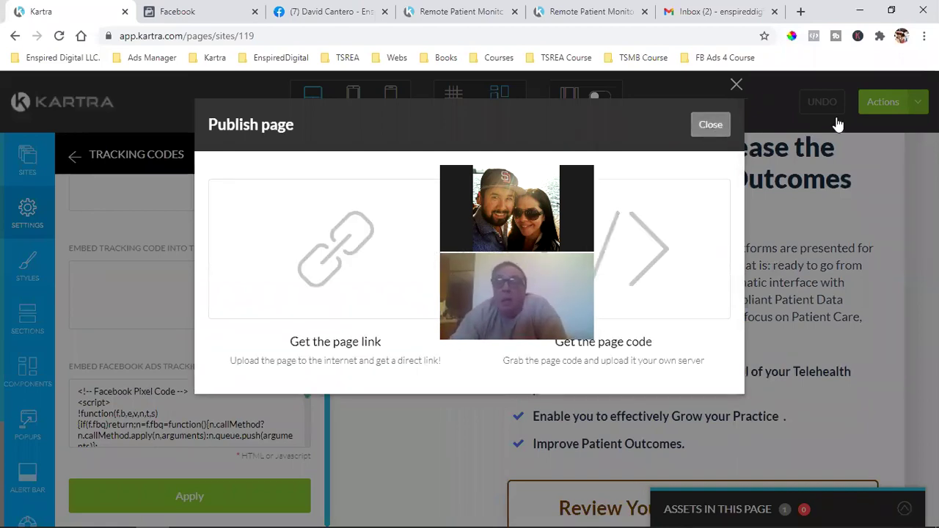
# Leave the landing page editor and return to the Kartra dashboard.
pyautogui.click(912, 107)
pyautogui.click(849, 248)
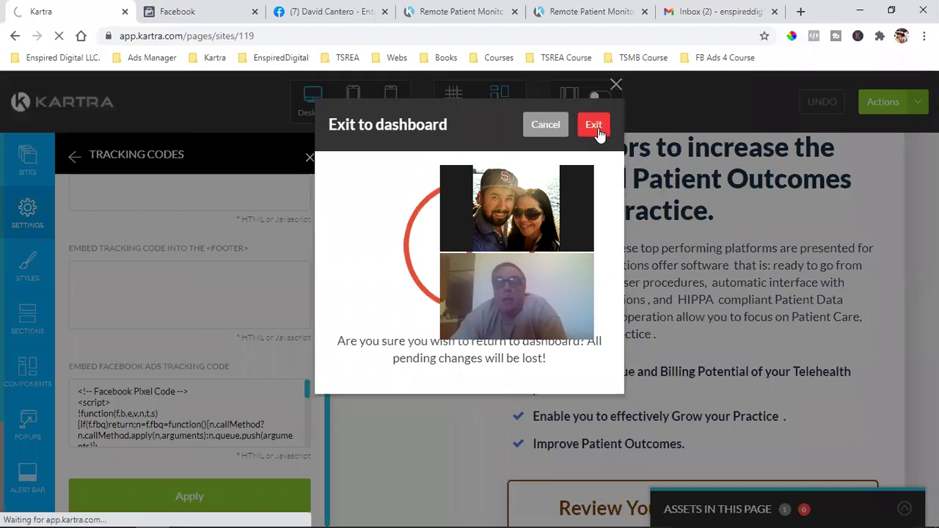
pyautogui.click(594, 125)
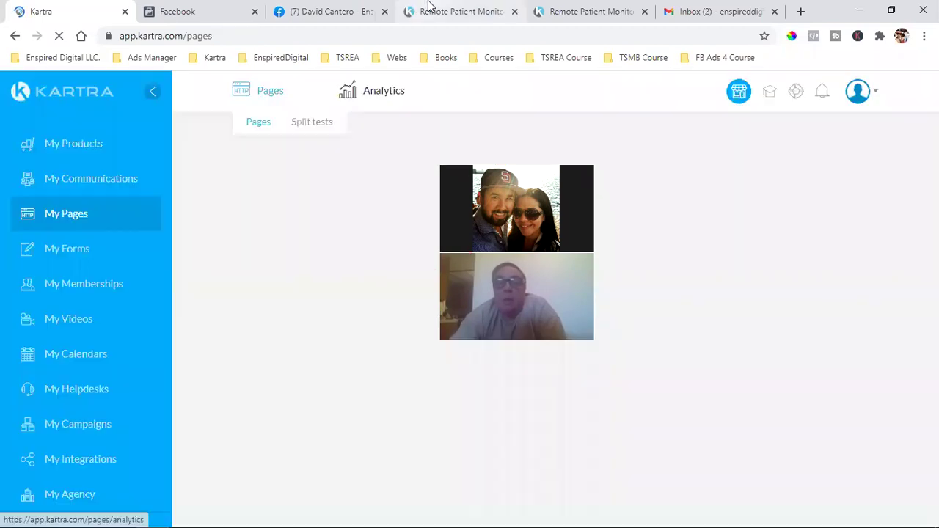
# Check the live landing and thank-you pages, and open the Remote Patient Monitoring 100 Plus TY page for editing in Kartra.
pyautogui.click(433, 9)
pyautogui.hotkey('ctrl', 'Tab')
pyautogui.click(497, 9)
pyautogui.click(564, 9)
pyautogui.click(499, 9)
pyautogui.click(73, 11)
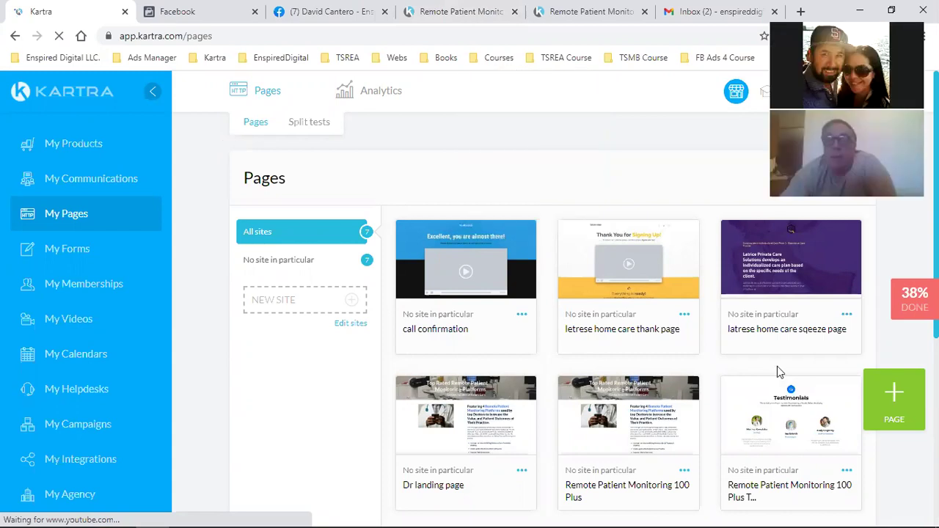
pyautogui.click(847, 472)
pyautogui.click(765, 496)
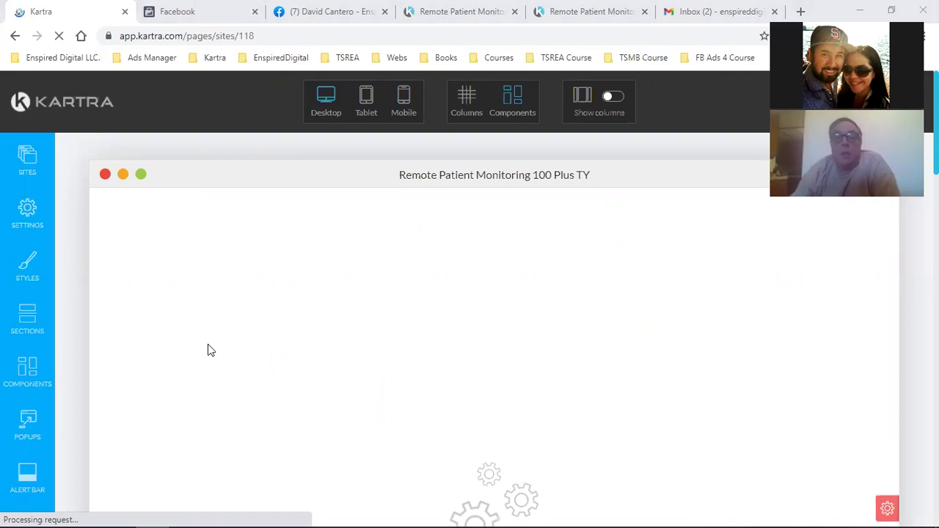
pyautogui.click(596, 9)
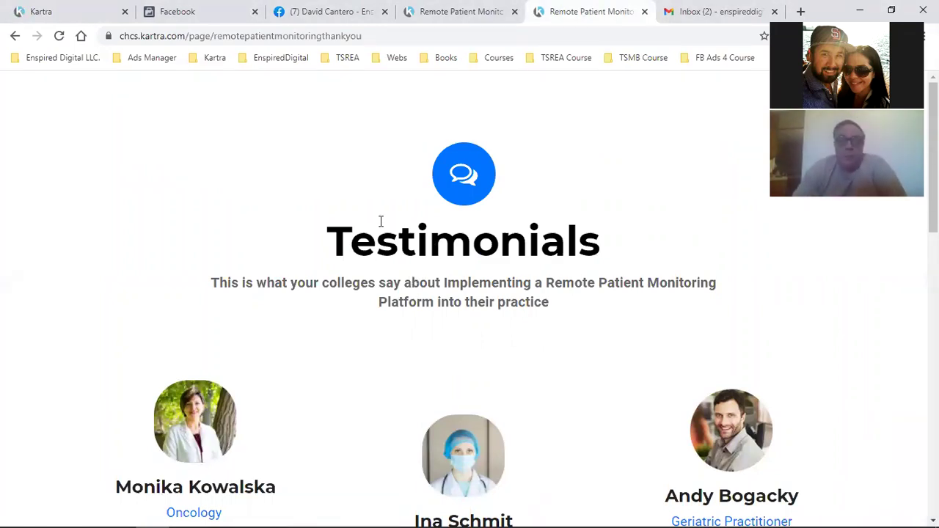
pyautogui.click(41, 9)
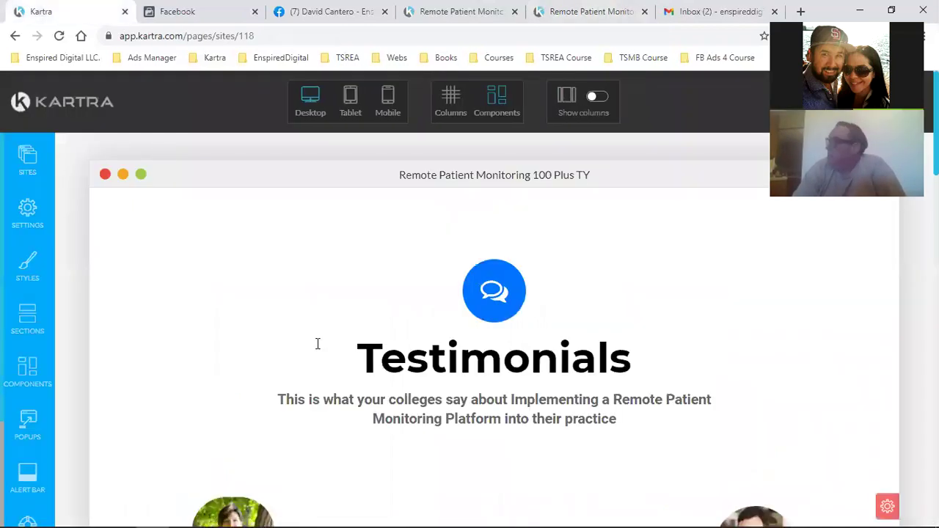
# Embed the Facebook pixel base code in the thank-you page's Facebook Ads tracking code setting and apply it.
pyautogui.click(38, 220)
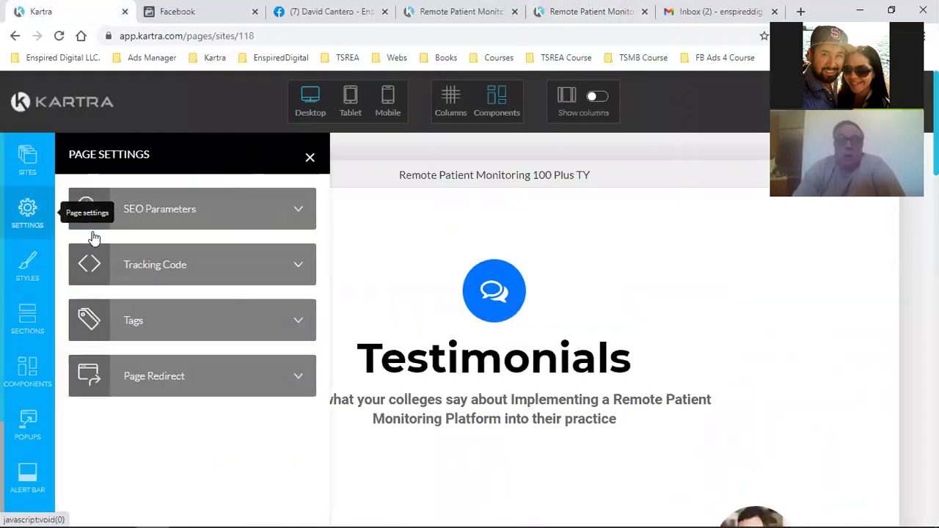
pyautogui.click(233, 273)
pyautogui.scroll(-3, 233, 374)
pyautogui.click(159, 397)
pyautogui.hotkey('ctrl', 'v')
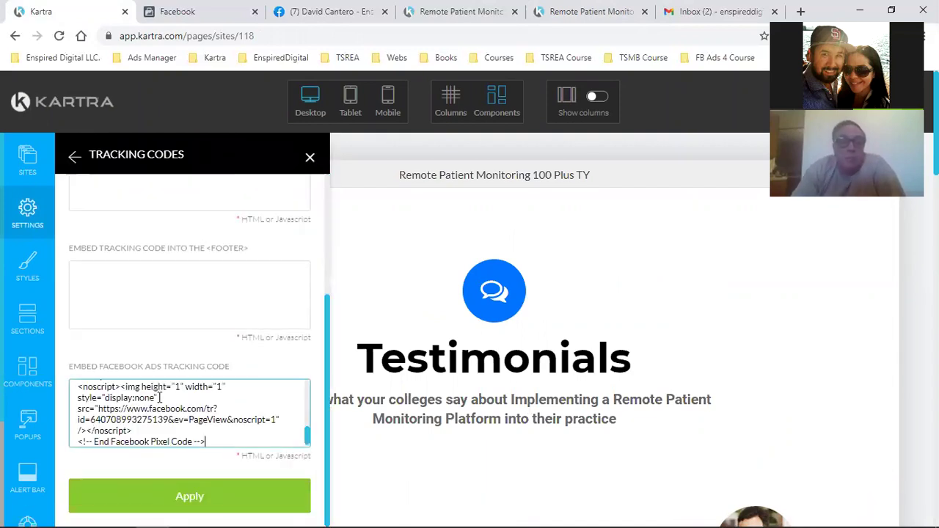
pyautogui.click(146, 505)
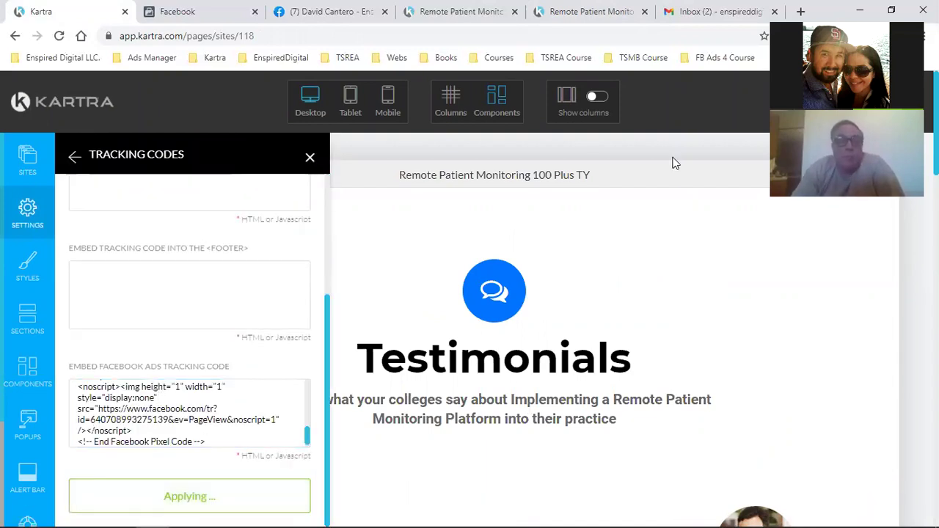
# Save the thank-you page's progress and publish it live.
pyautogui.click(884, 101)
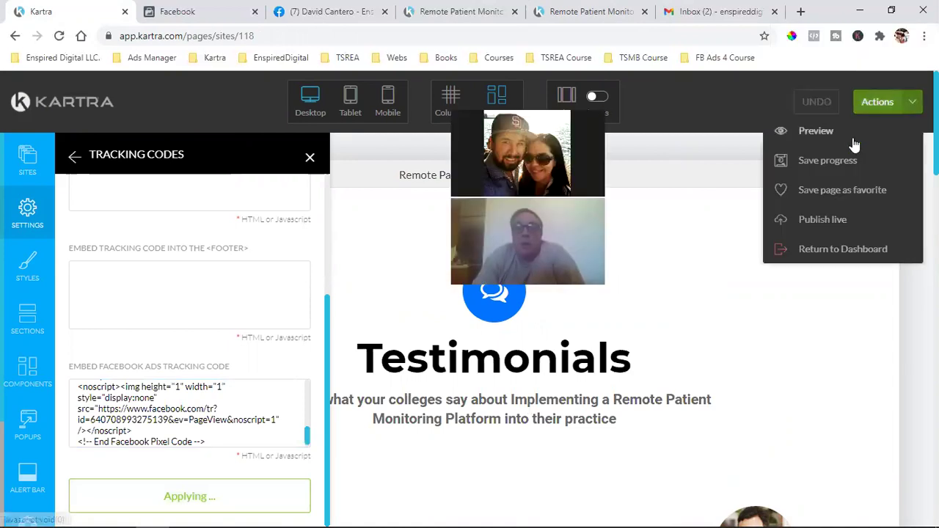
pyautogui.click(829, 157)
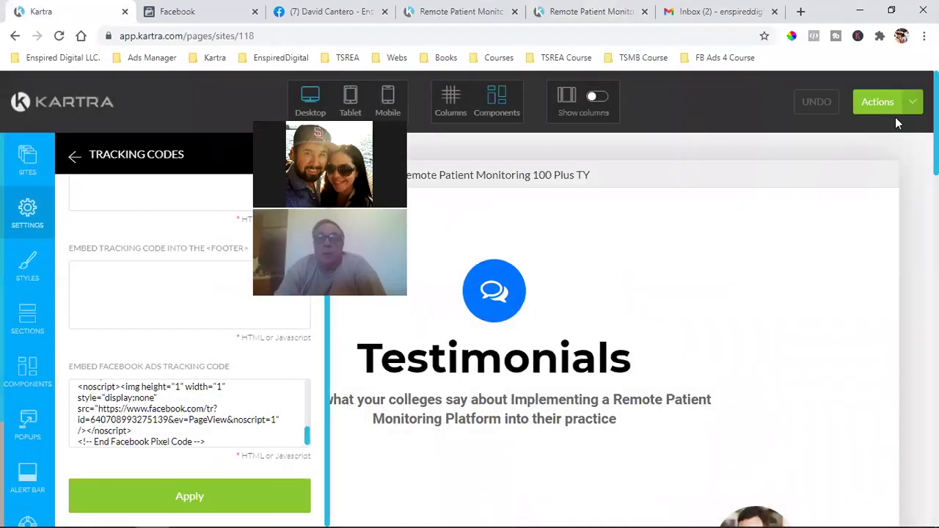
pyautogui.click(908, 104)
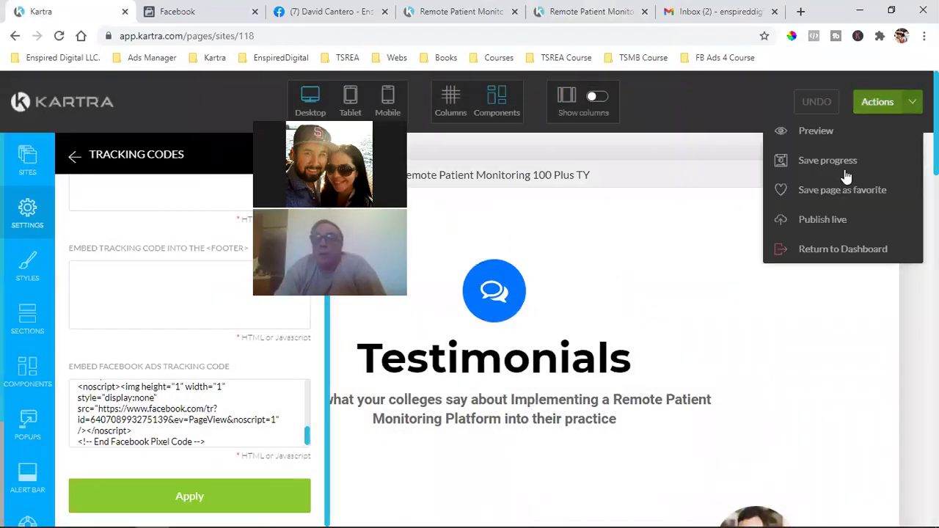
pyautogui.click(822, 220)
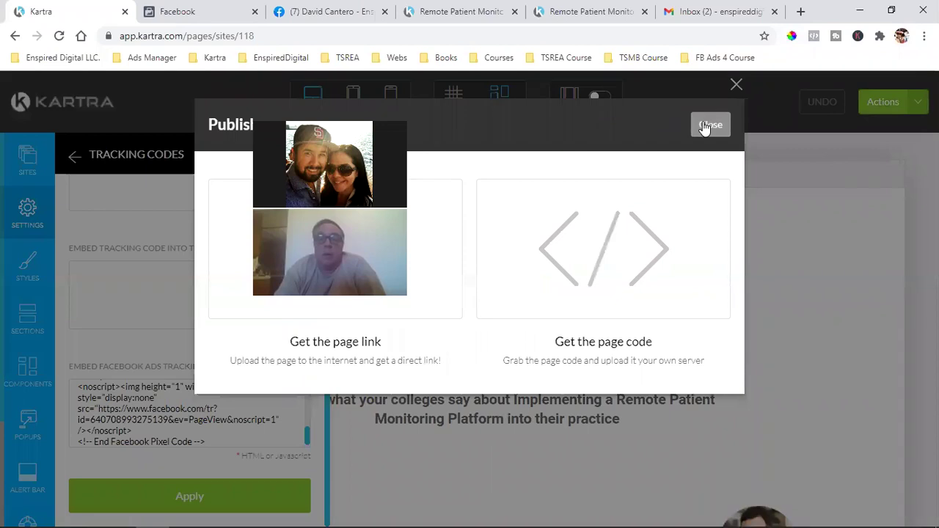
# Close the publish options and exit the thank-you page editor to the Kartra dashboard.
pyautogui.click(709, 126)
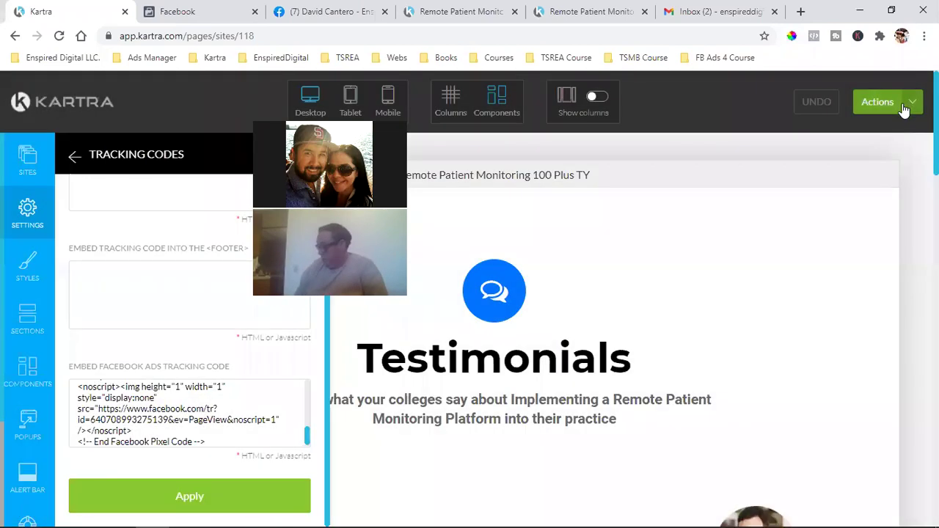
pyautogui.click(904, 109)
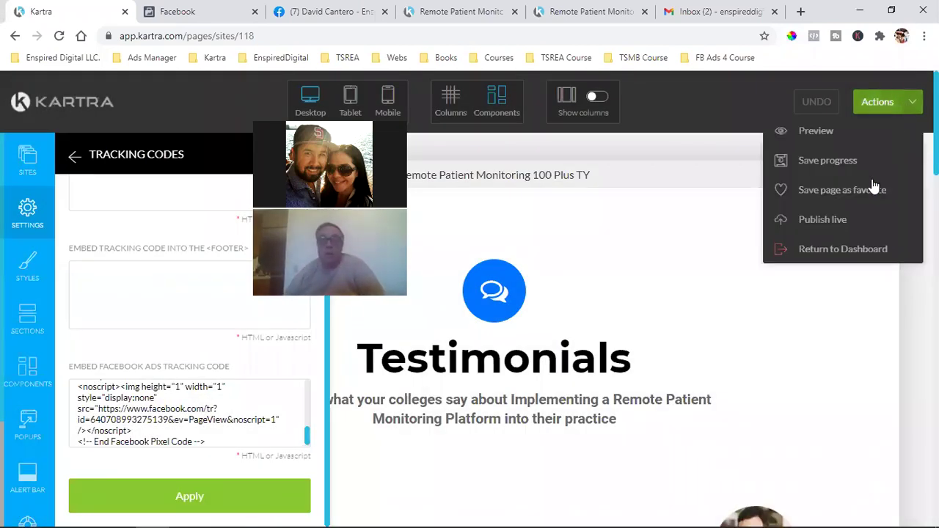
pyautogui.click(799, 248)
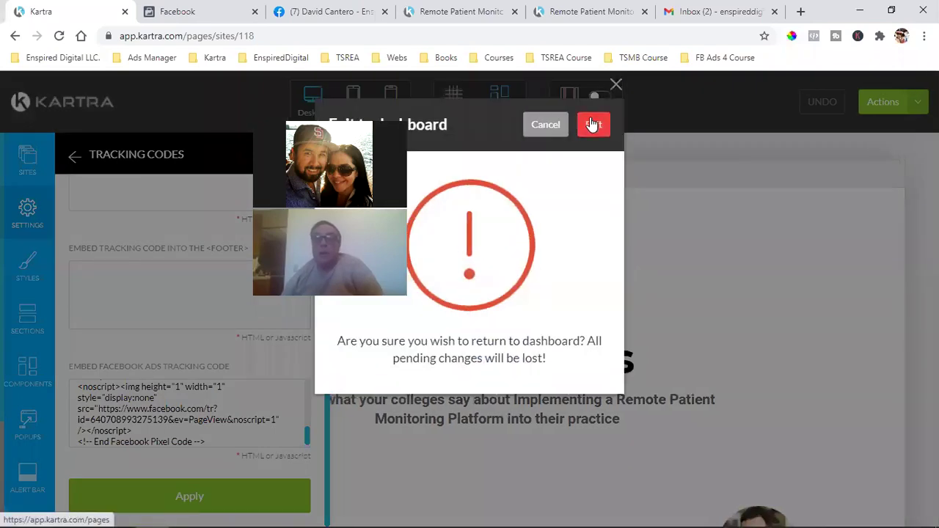
pyautogui.click(593, 125)
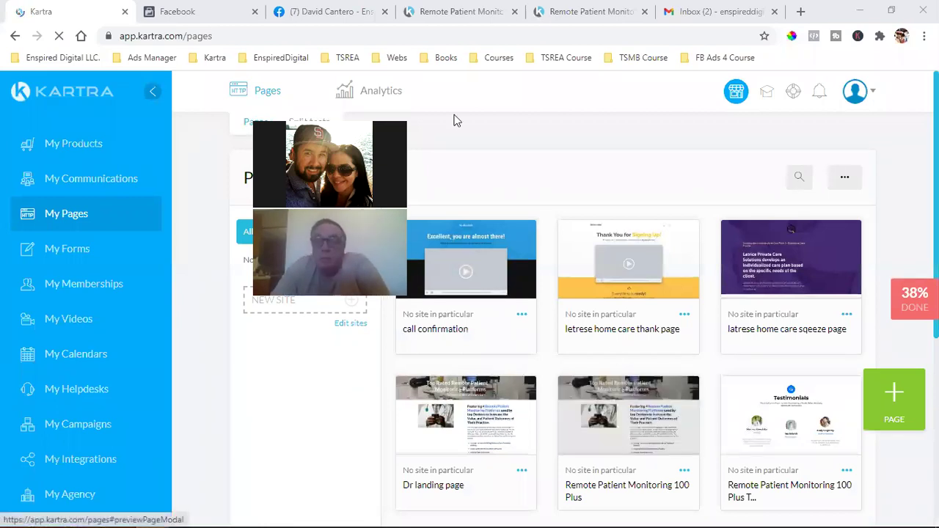
# Check the already open live landing and thank-you pages for a pixel with Facebook Pixel Helper.
pyautogui.click(458, 9)
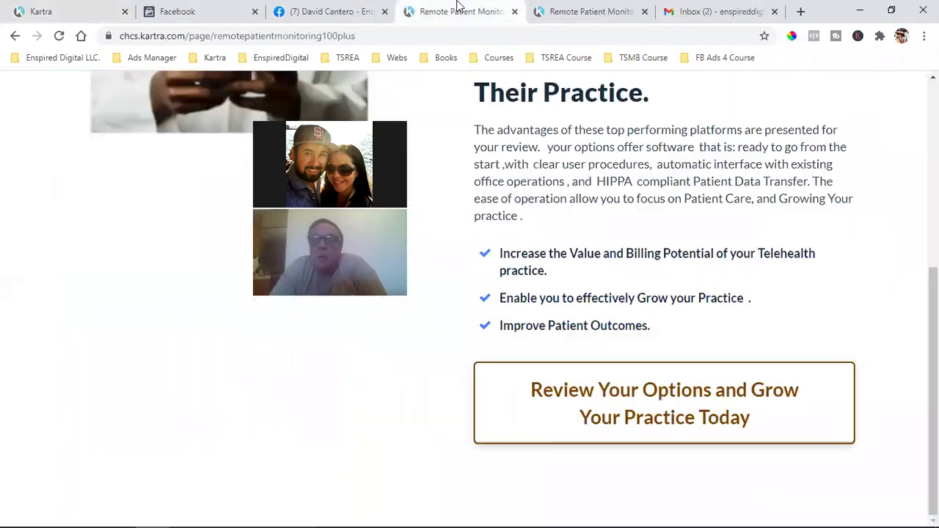
pyautogui.click(815, 37)
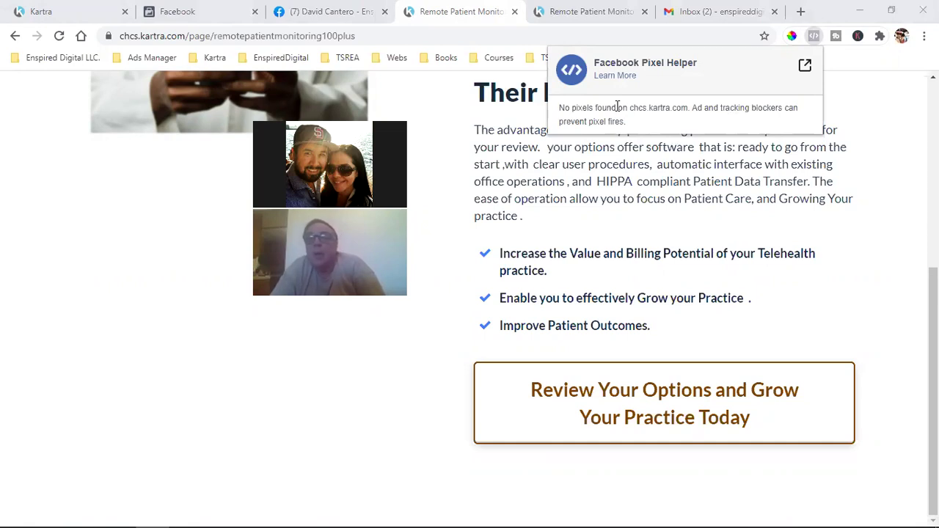
pyautogui.click(566, 6)
pyautogui.click(813, 36)
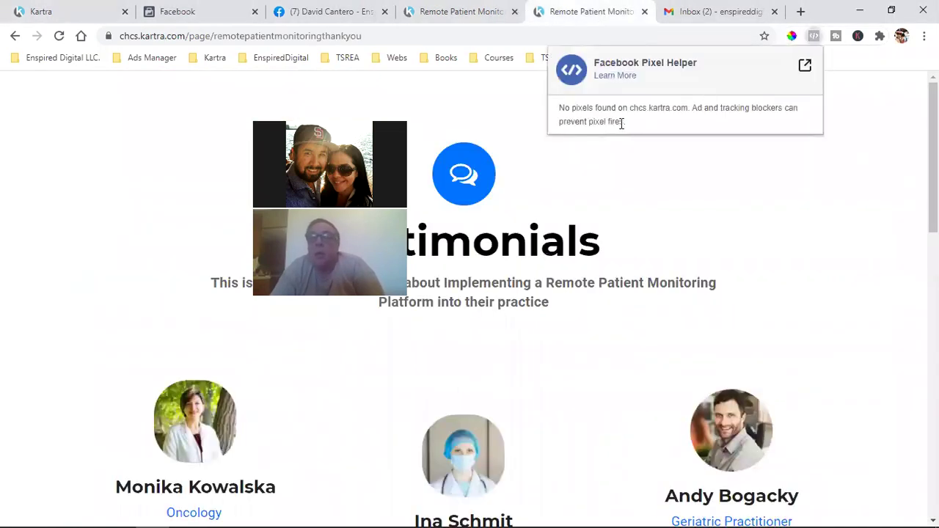
pyautogui.click(734, 229)
# Reload the live landing and thank-you pages and inspect the pixel on each with Facebook Pixel Helper.
pyautogui.click(474, 9)
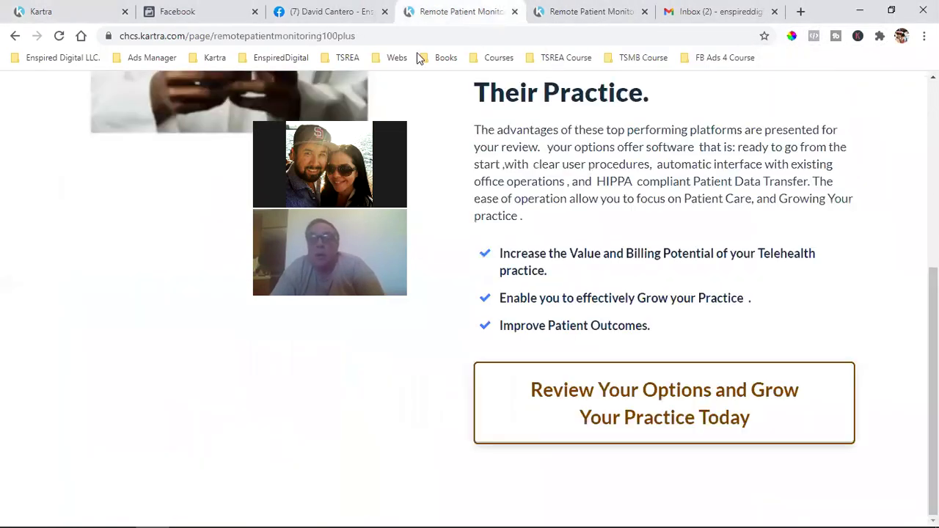
pyautogui.scroll(5, 136, 278)
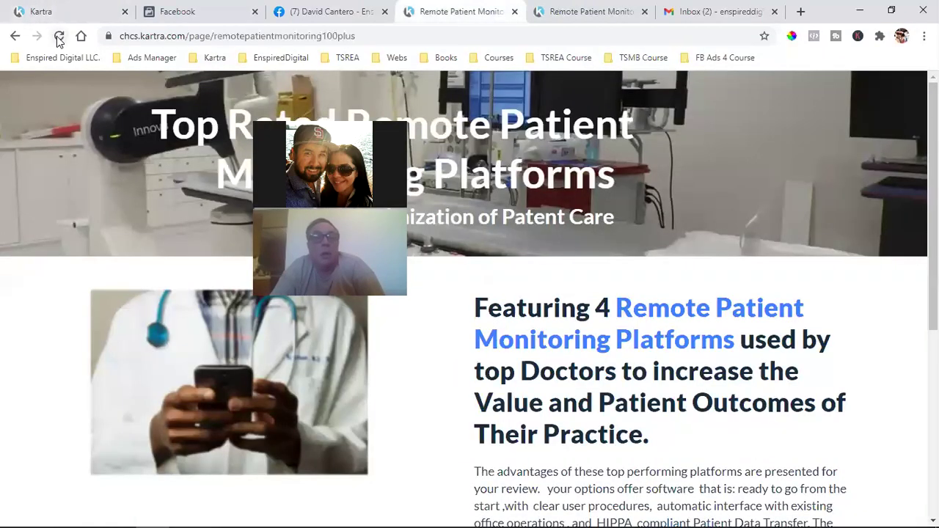
pyautogui.click(59, 36)
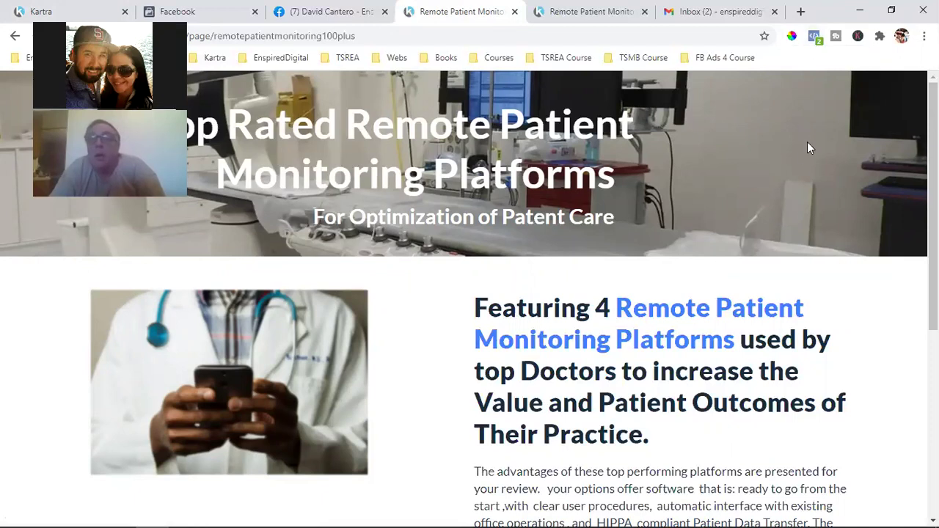
pyautogui.click(817, 41)
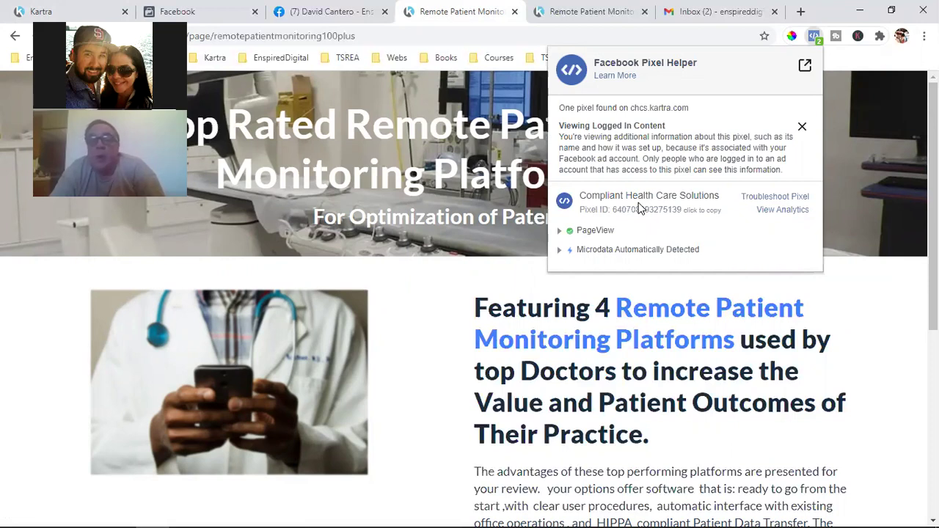
pyautogui.click(555, 9)
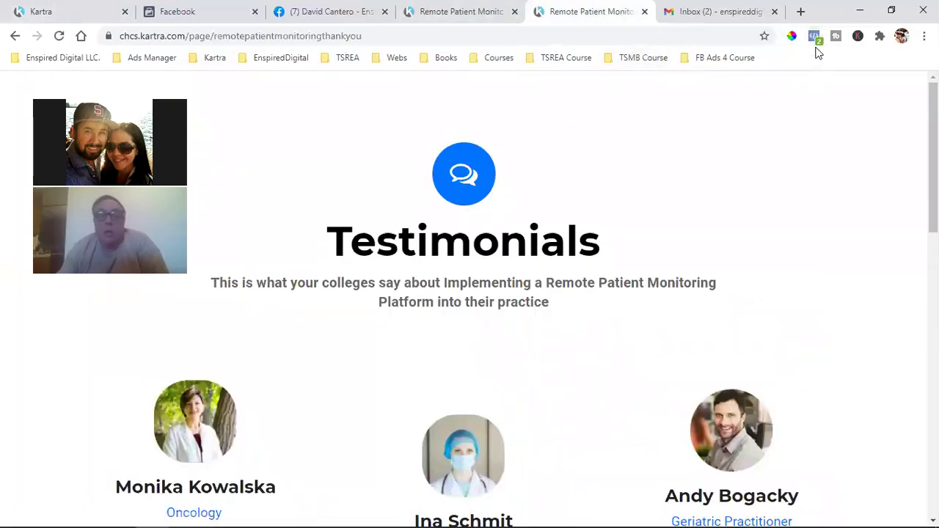
pyautogui.click(813, 36)
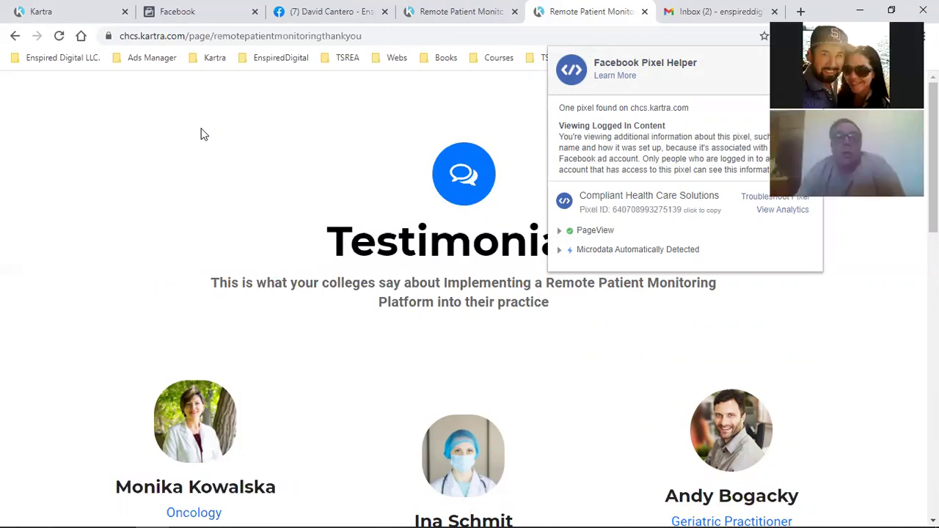
pyautogui.click(841, 331)
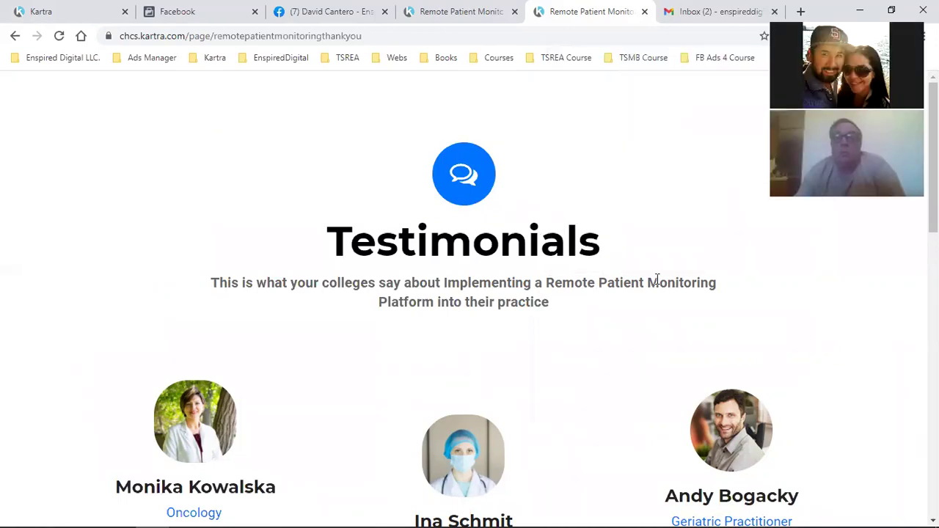
# Refresh the Compliant Health Care Solutions pixel overview in Facebook Events Manager and examine its activity and events list.
pyautogui.click(168, 9)
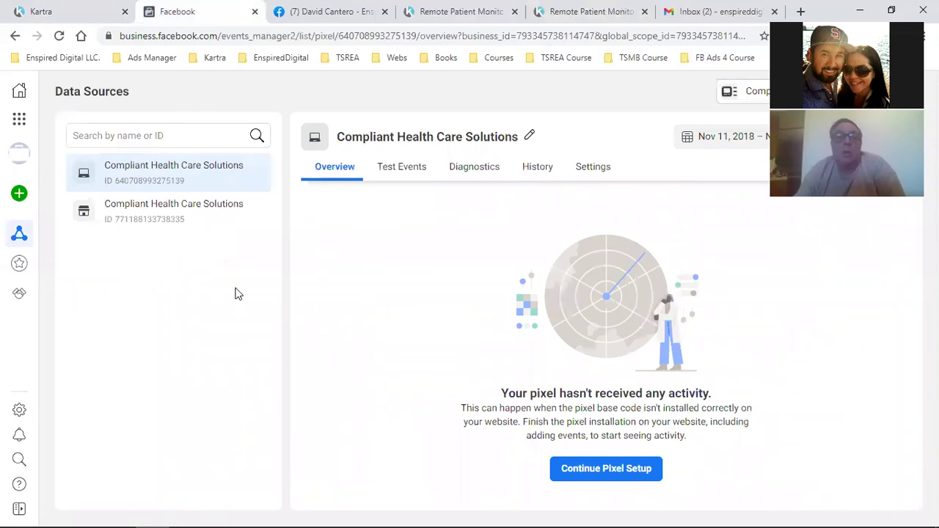
pyautogui.click(59, 35)
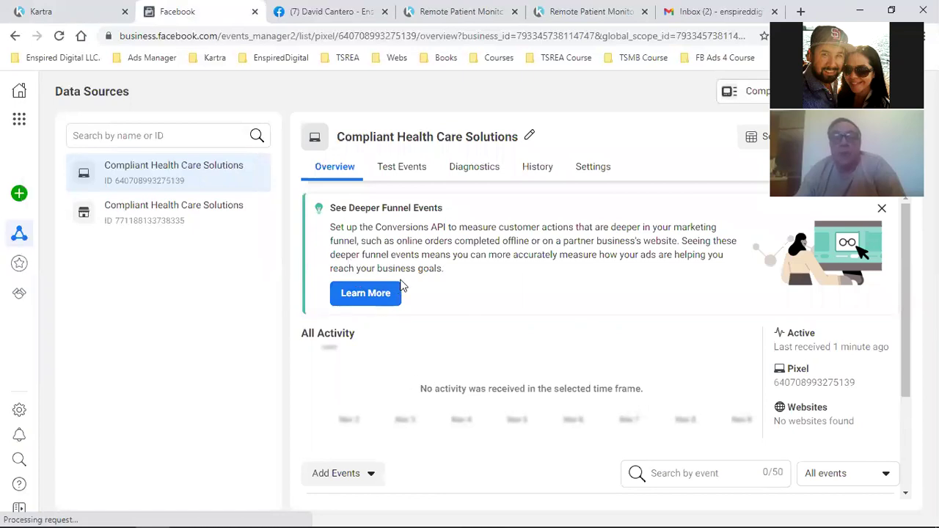
pyautogui.scroll(-2, 417, 316)
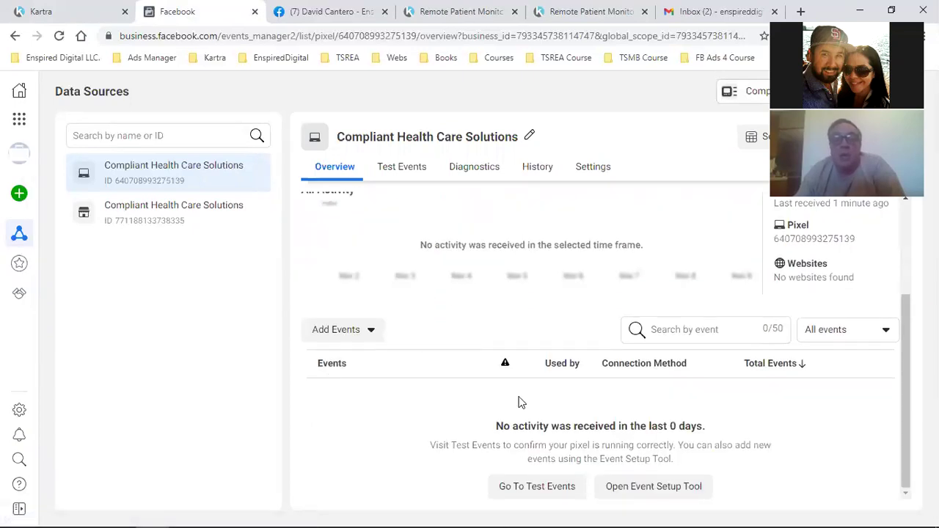
pyautogui.moveTo(539, 426); pyautogui.dragTo(630, 425)
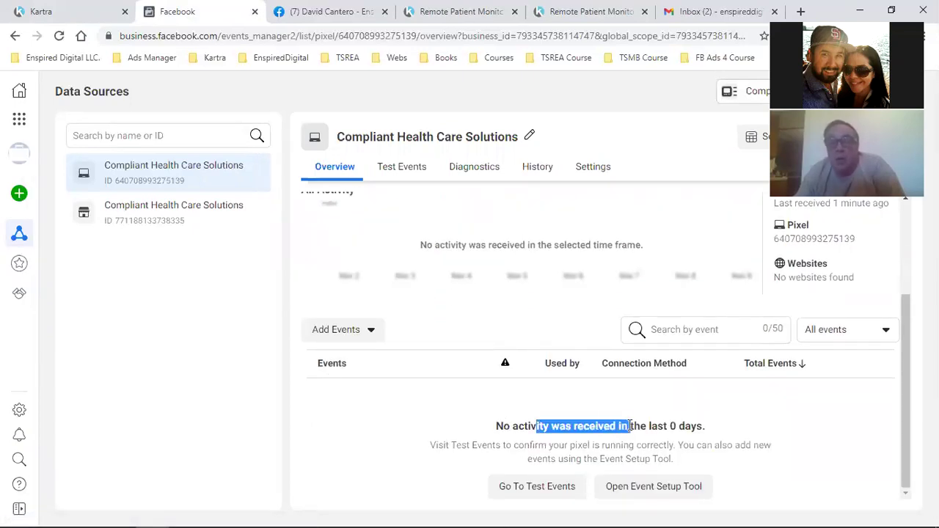
# Reload the live thank-you page, and refresh the pixel's Events Manager overview to examine its received activity.
pyautogui.click(505, 6)
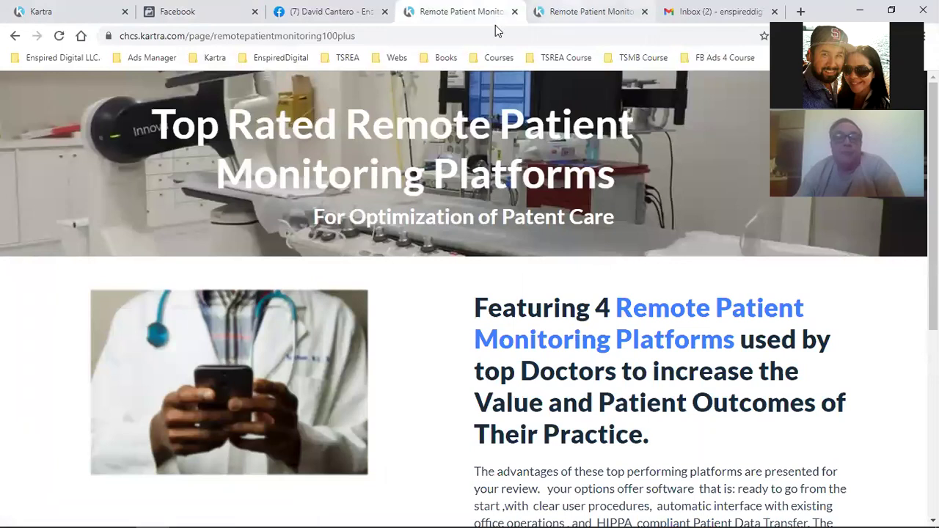
pyautogui.click(587, 12)
pyautogui.click(55, 37)
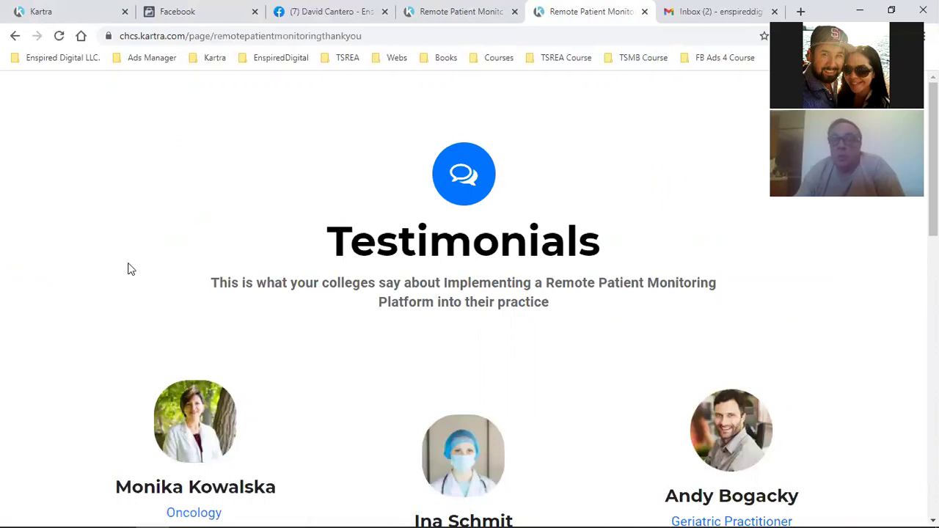
pyautogui.click(172, 8)
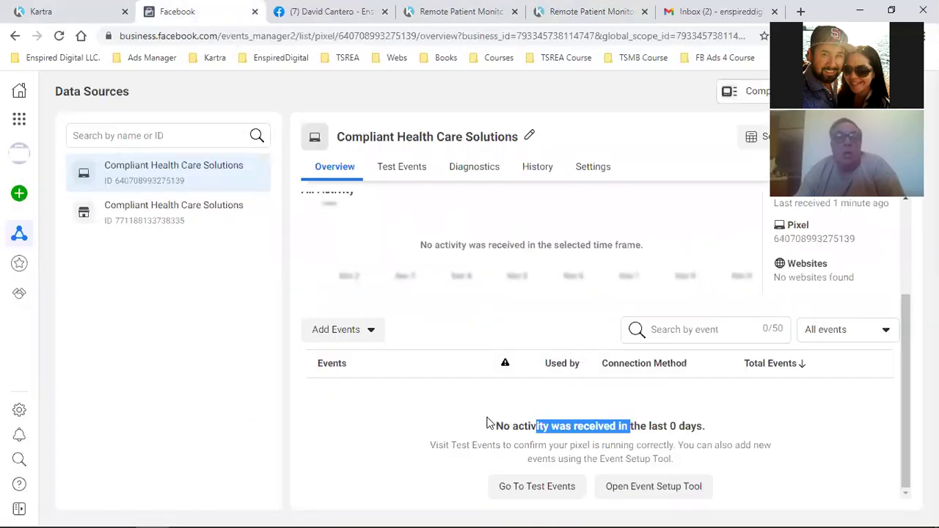
pyautogui.click(60, 37)
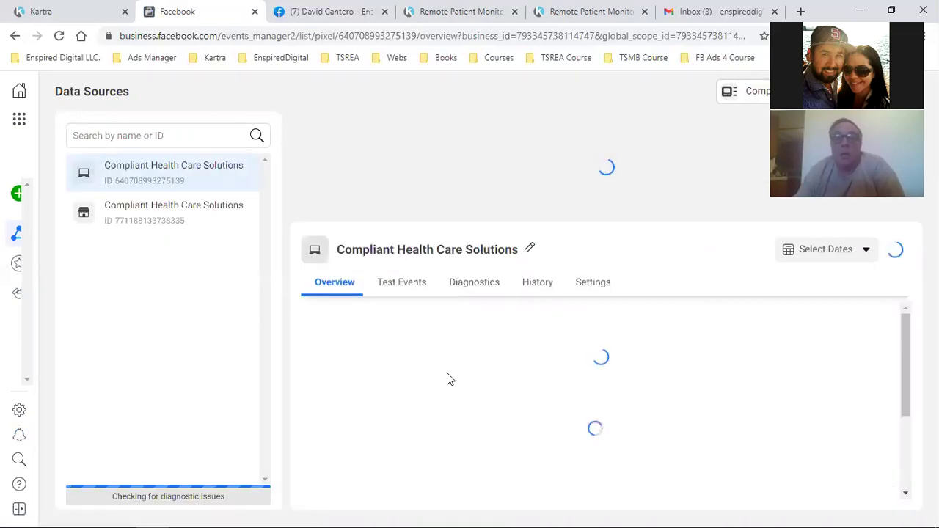
pyautogui.scroll(-2, 640, 397)
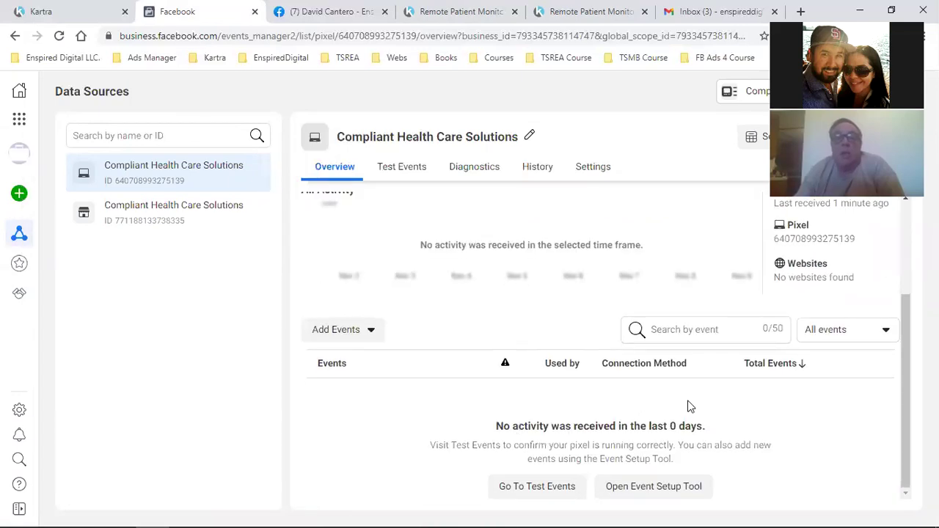
pyautogui.moveTo(690, 425); pyautogui.dragTo(517, 427)
pyautogui.click(317, 400)
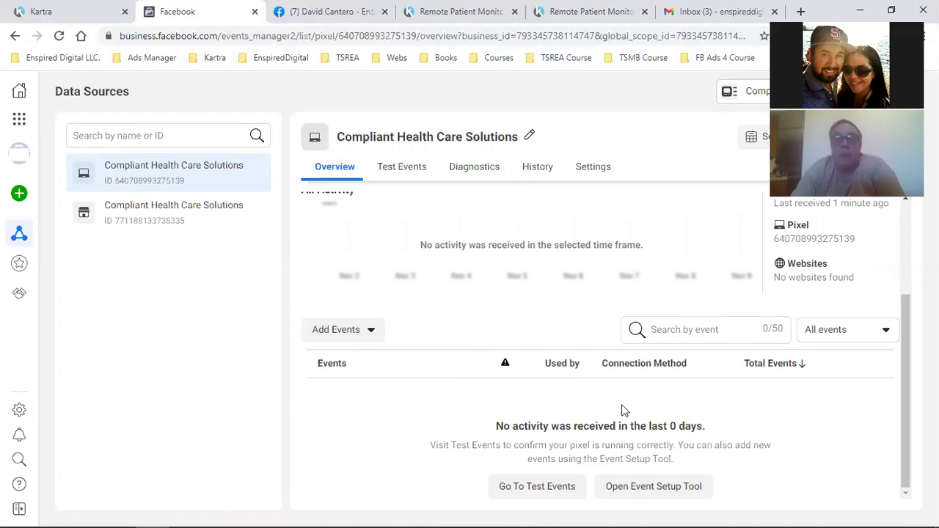
pyautogui.scroll(2, 621, 405)
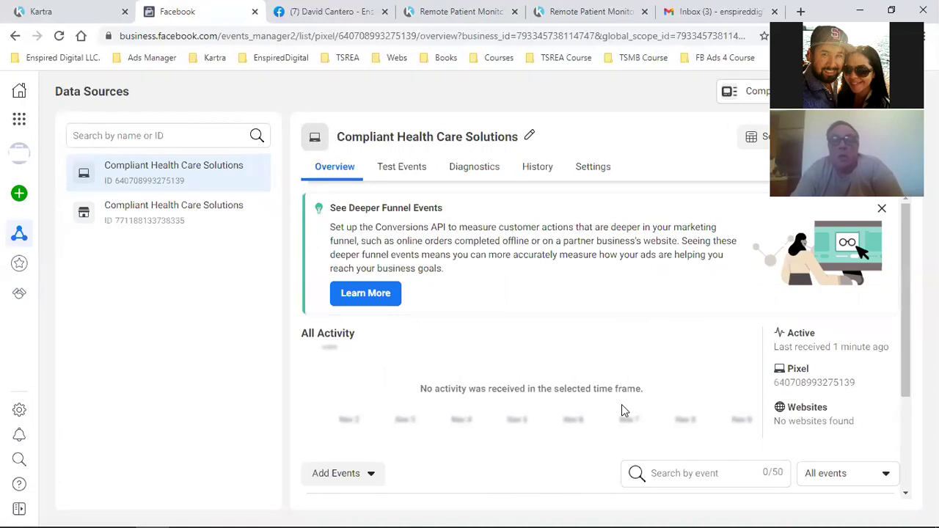
# Review the live landing page down to its call-to-action, and recheck the pixel on both live pages with Facebook Pixel Helper.
pyautogui.click(458, 14)
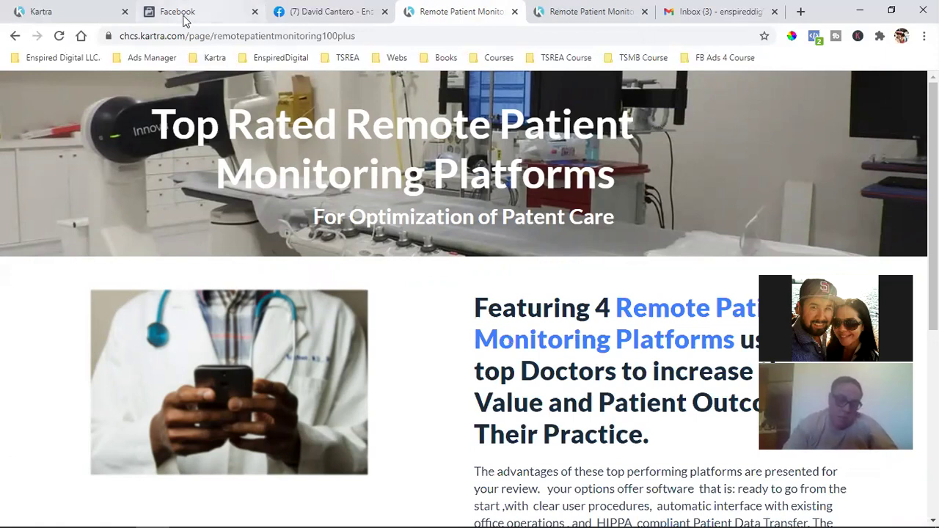
pyautogui.click(814, 36)
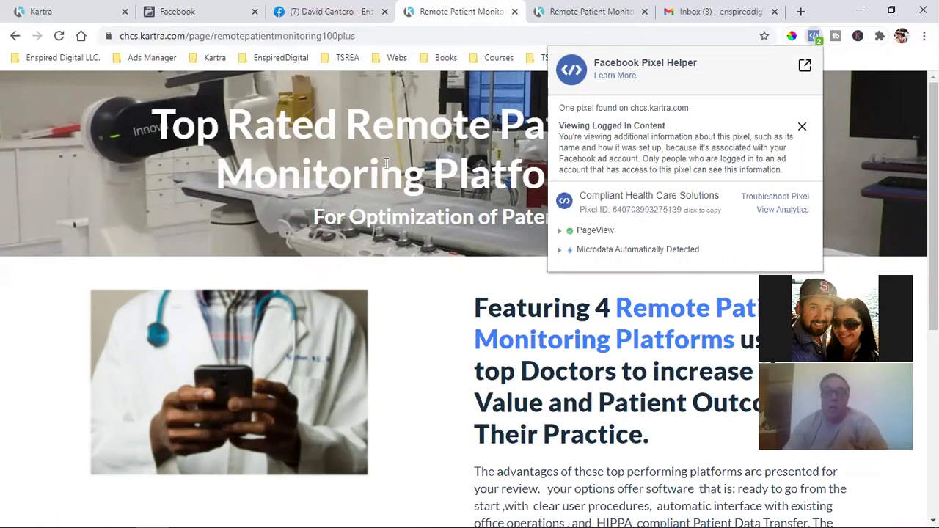
pyautogui.click(400, 192)
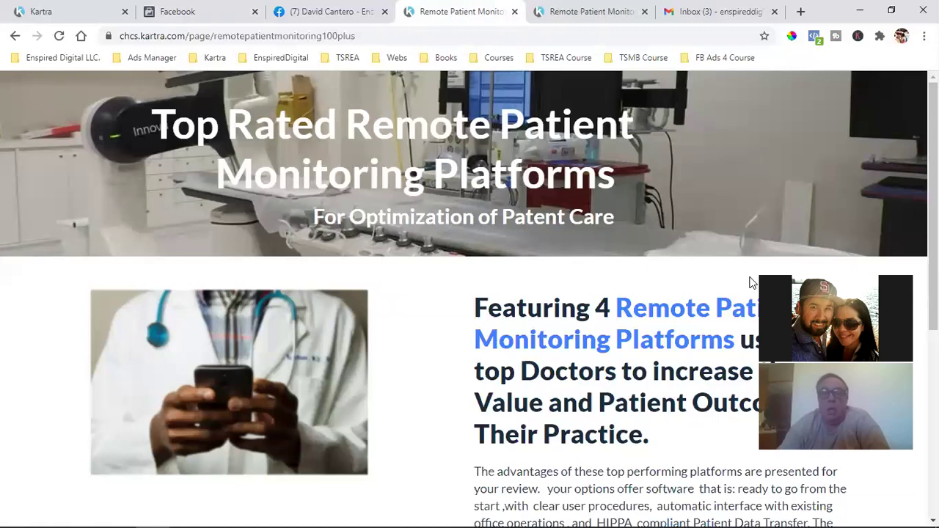
pyautogui.scroll(-5, 752, 283)
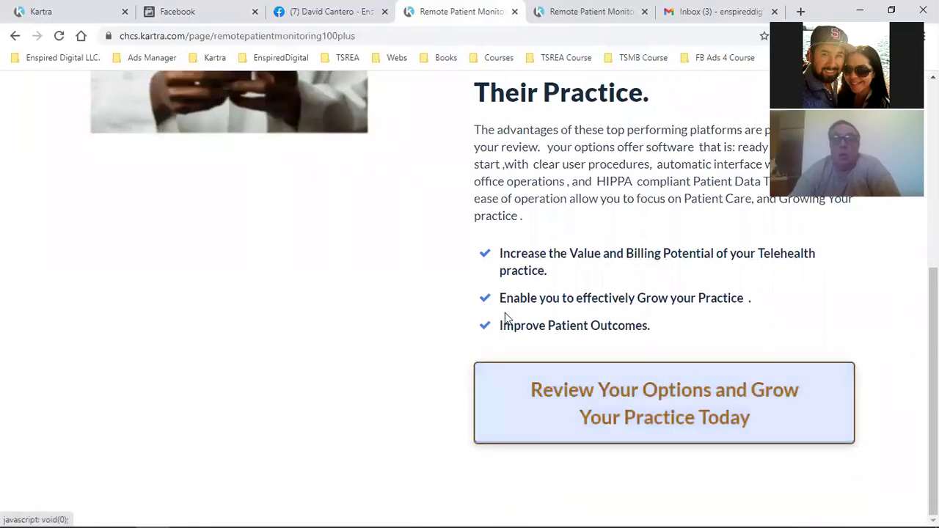
pyautogui.scroll(5, 580, 392)
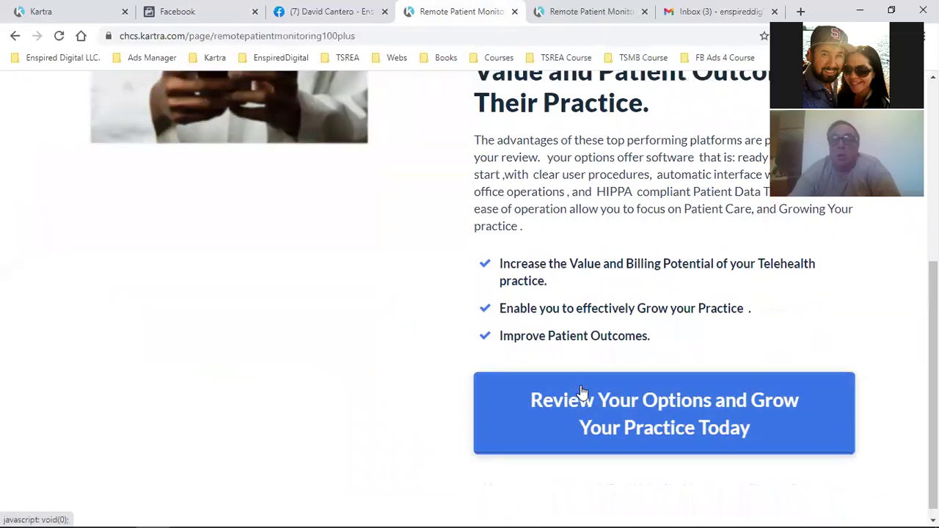
pyautogui.click(552, 7)
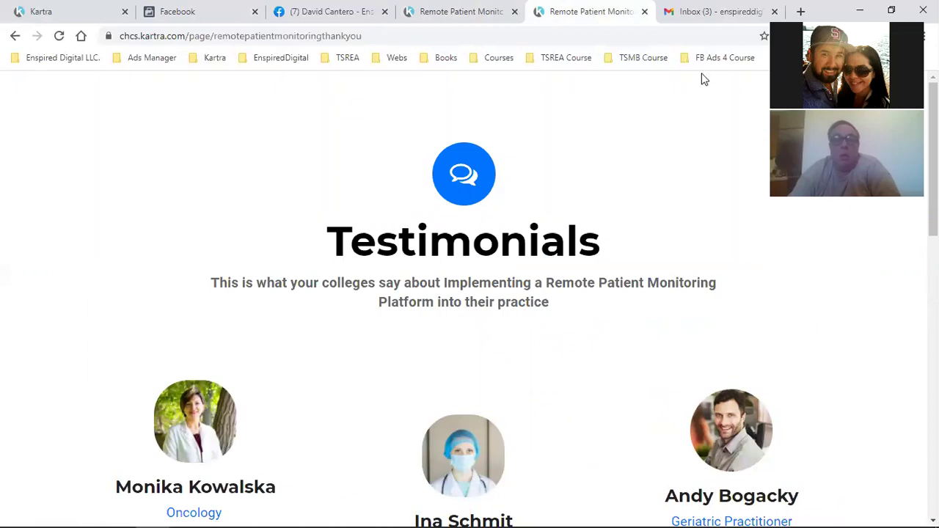
pyautogui.click(814, 36)
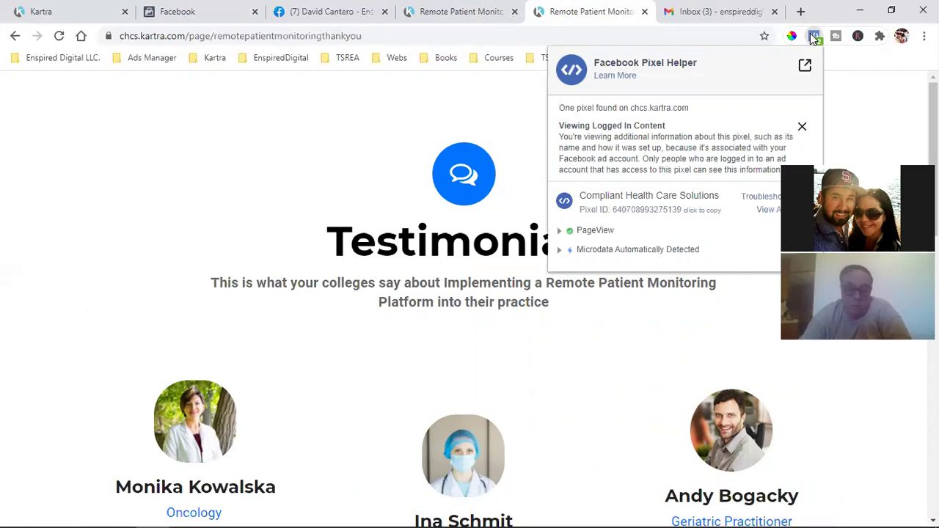
# Compare the live landing and thank-you pages and their addresses, and inspect the thank-you page's pixel details in Facebook Pixel Helper.
pyautogui.click(467, 9)
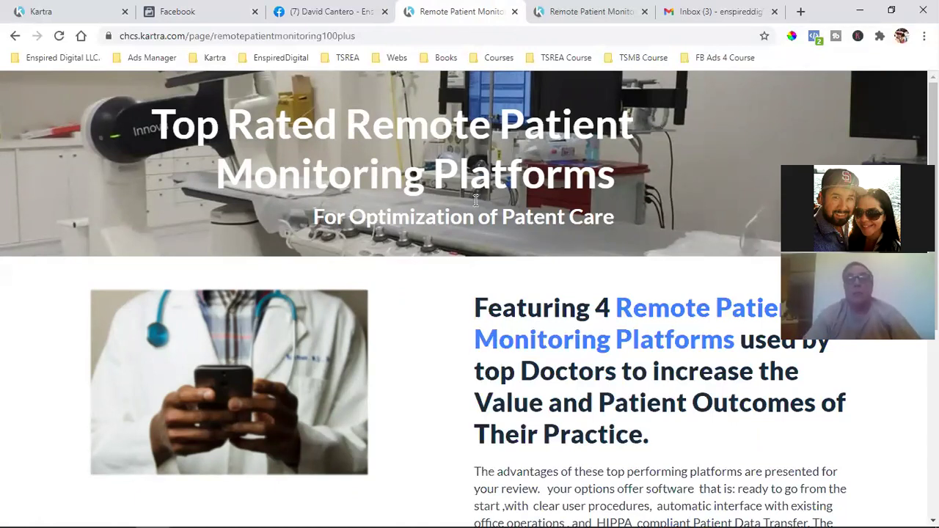
pyautogui.click(585, 9)
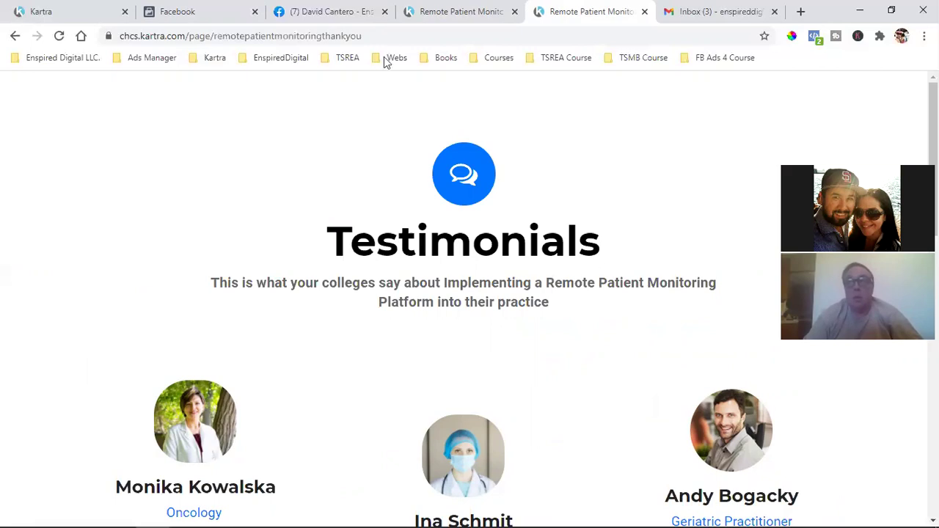
pyautogui.click(303, 36)
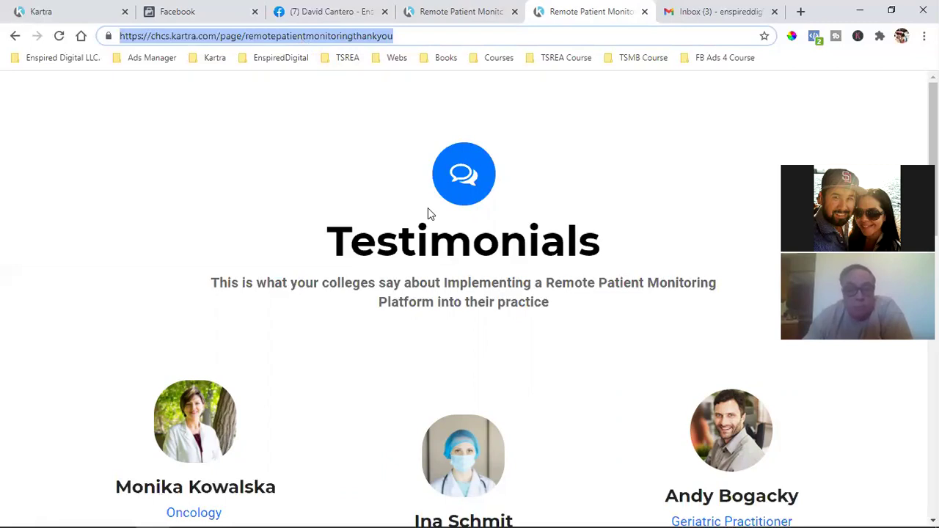
pyautogui.click(456, 10)
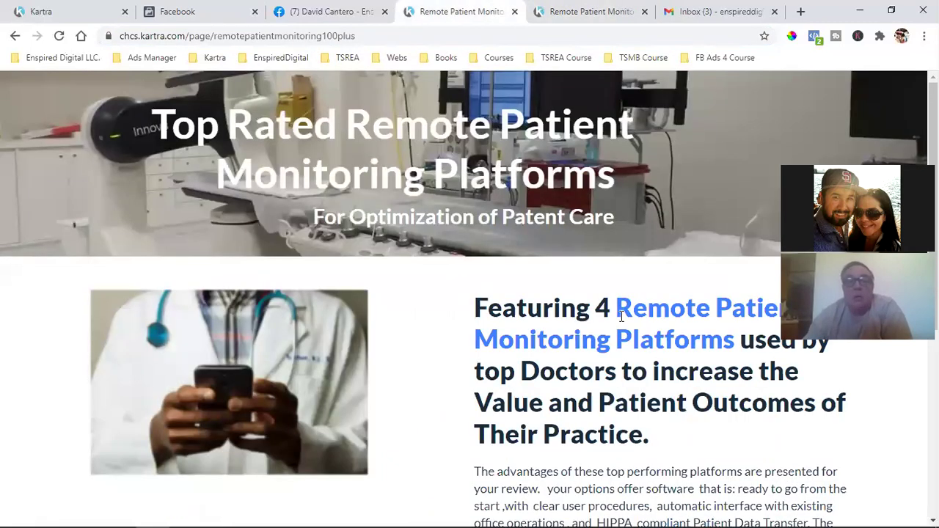
pyautogui.click(558, 9)
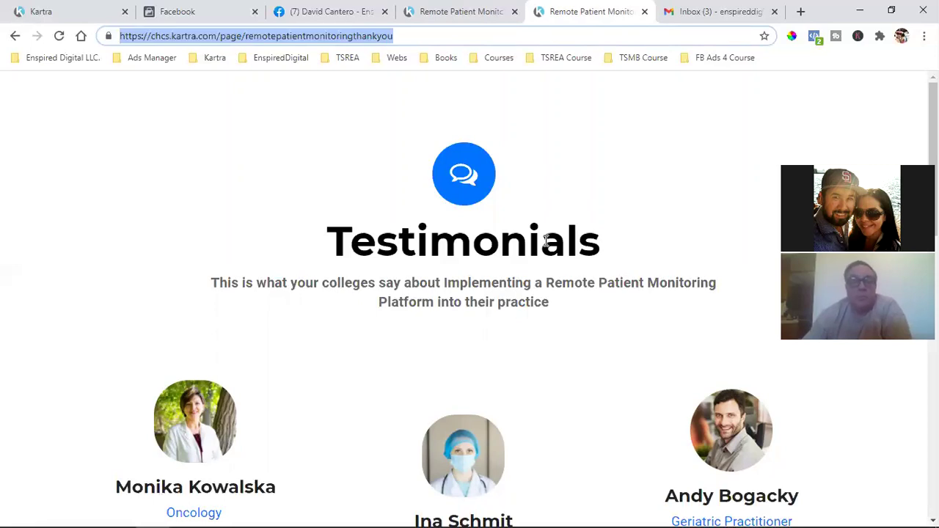
pyautogui.click(481, 6)
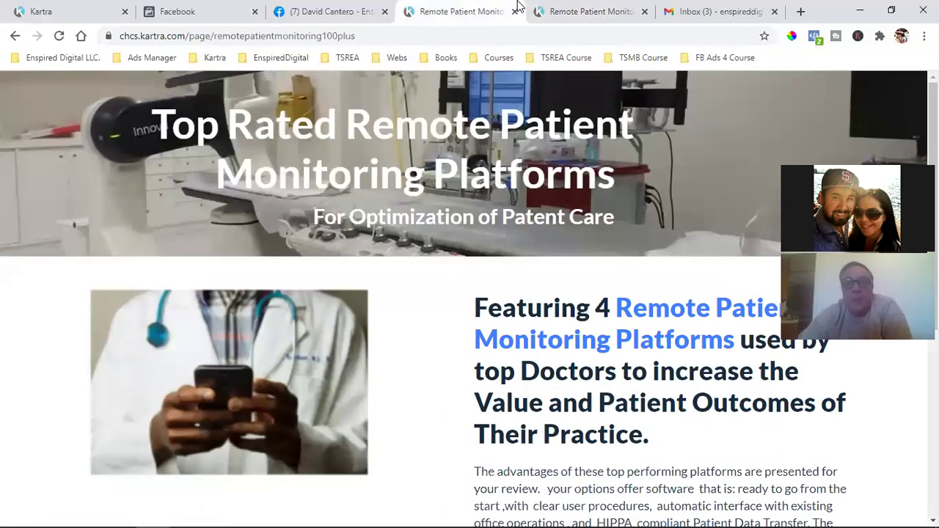
pyautogui.click(558, 11)
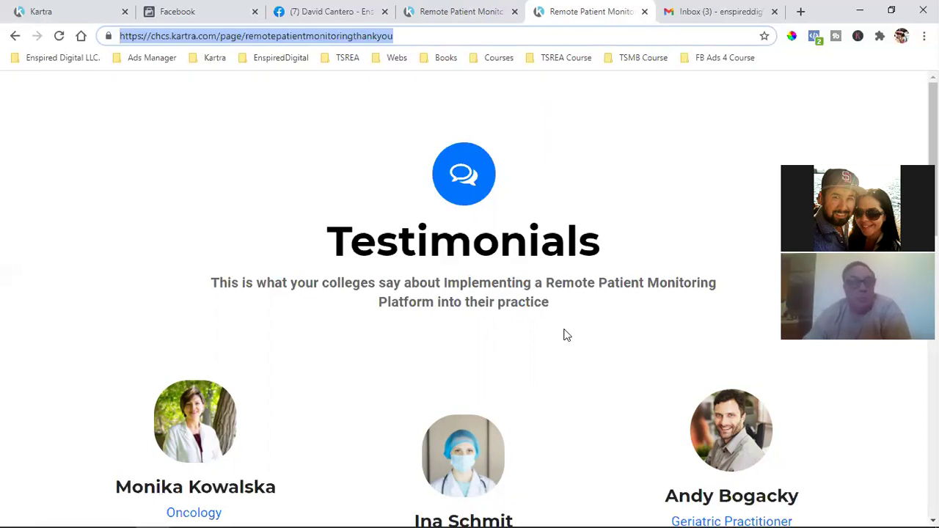
pyautogui.click(814, 37)
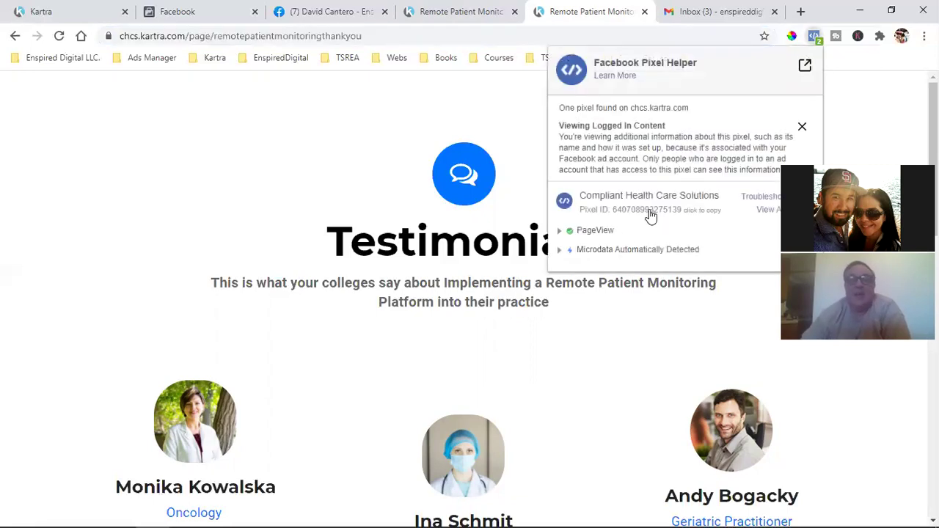